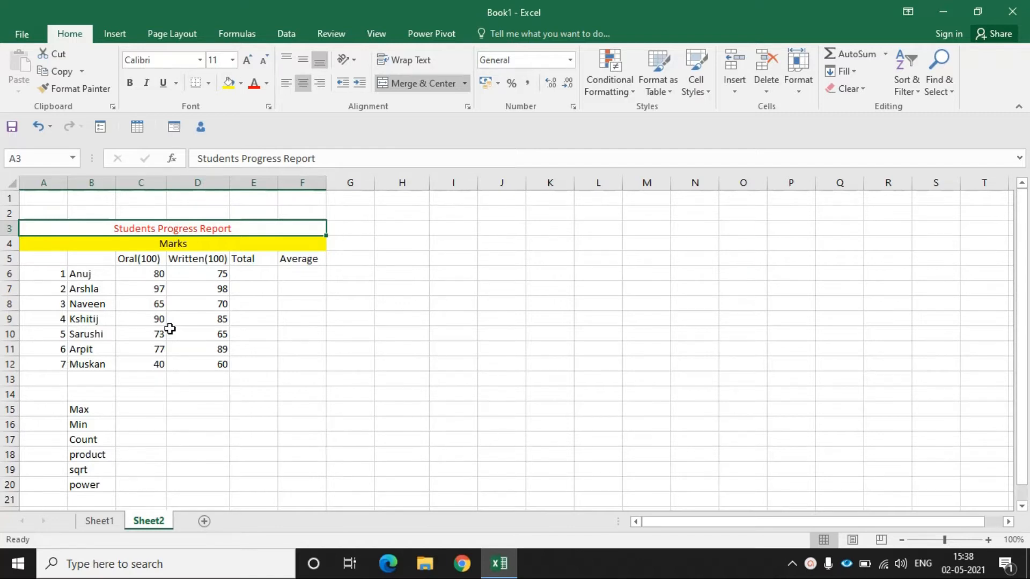
Total the first student's marks in E6 with =SUM(C6:D6) and fill the formula down through E12
left_click(241, 276)
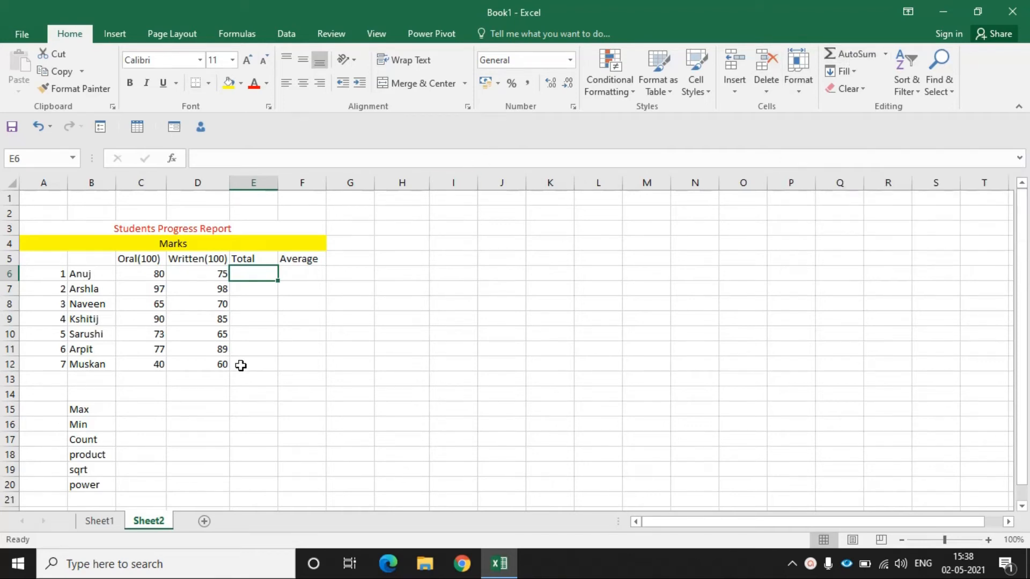
type("=sum")
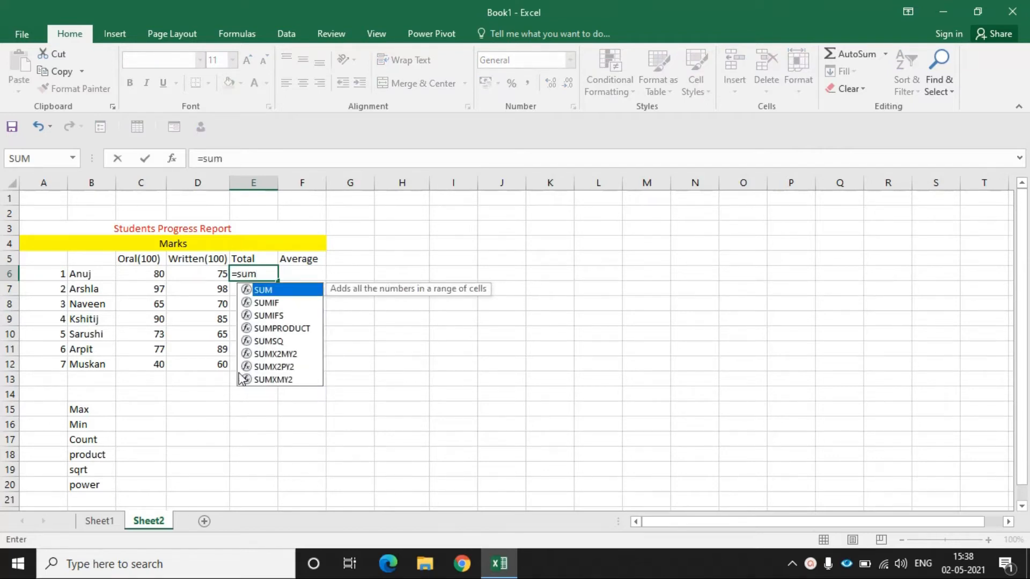
double_click(301, 292)
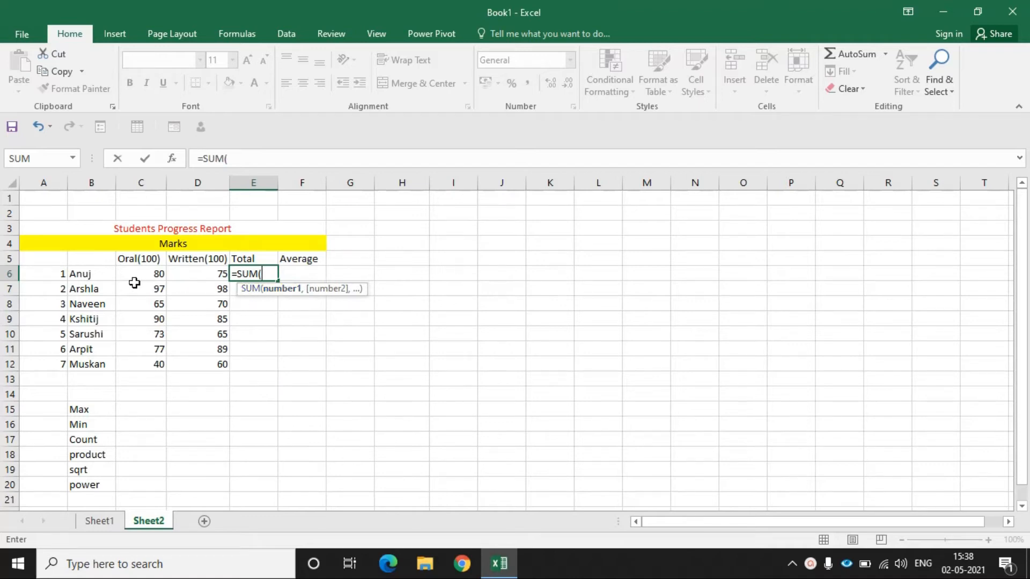
left_click_drag(135, 275, 193, 275)
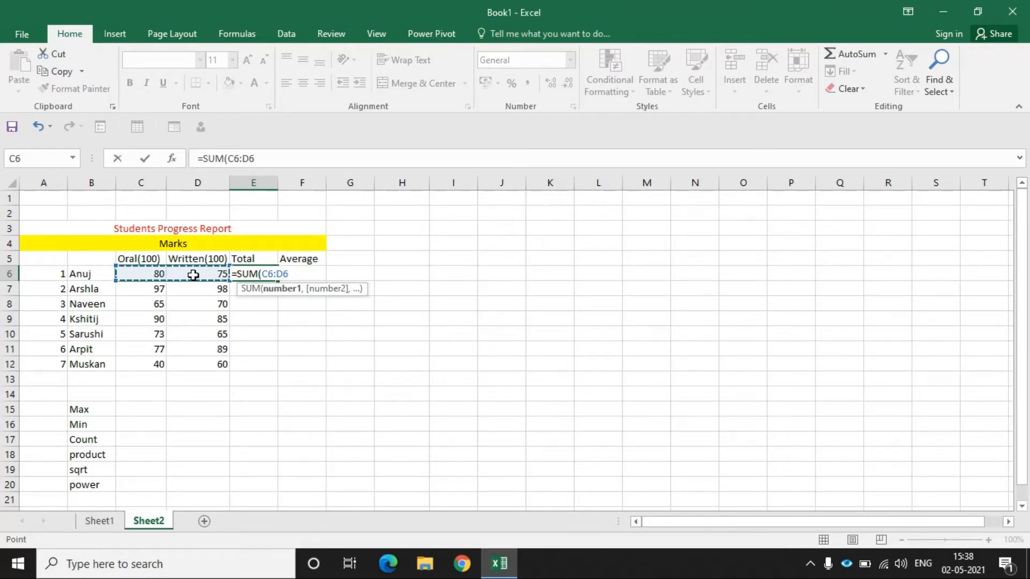
key("Return")
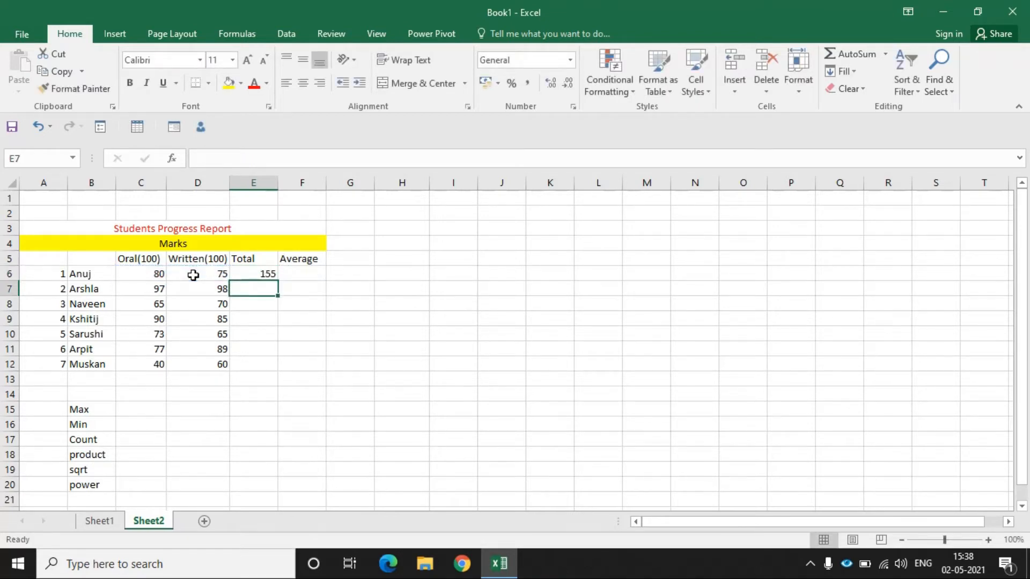
left_click(247, 275)
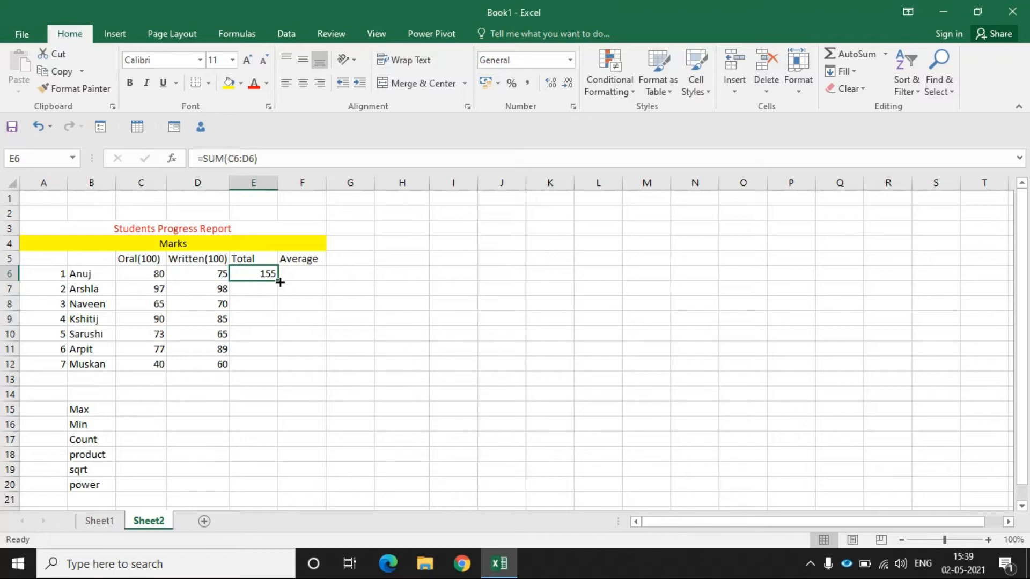
left_click_drag(277, 281, 278, 372)
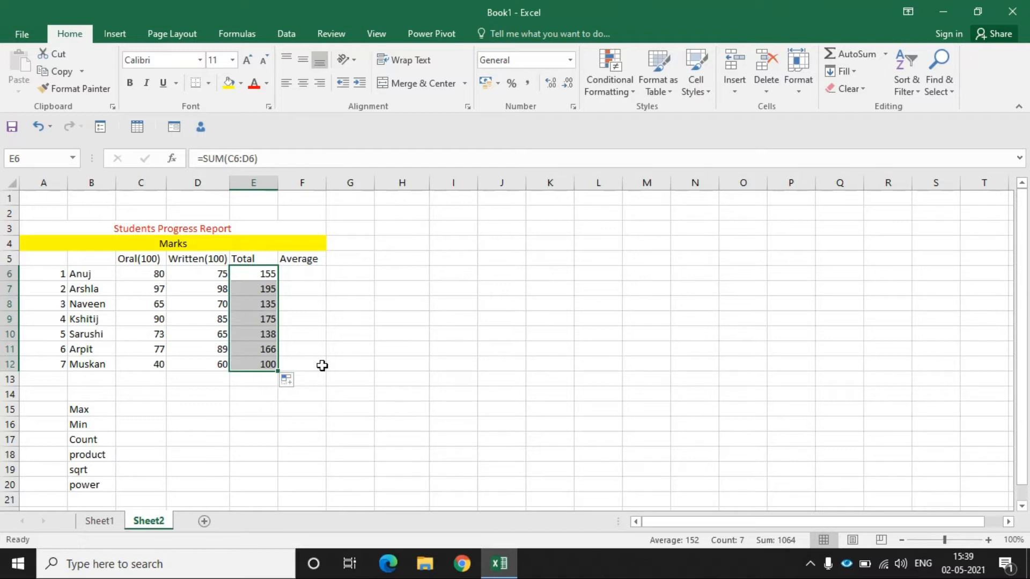
Calculate the first student's average in F6 with =AVERAGE(C6:D6) and fill the formula down through F12
left_click(302, 274)
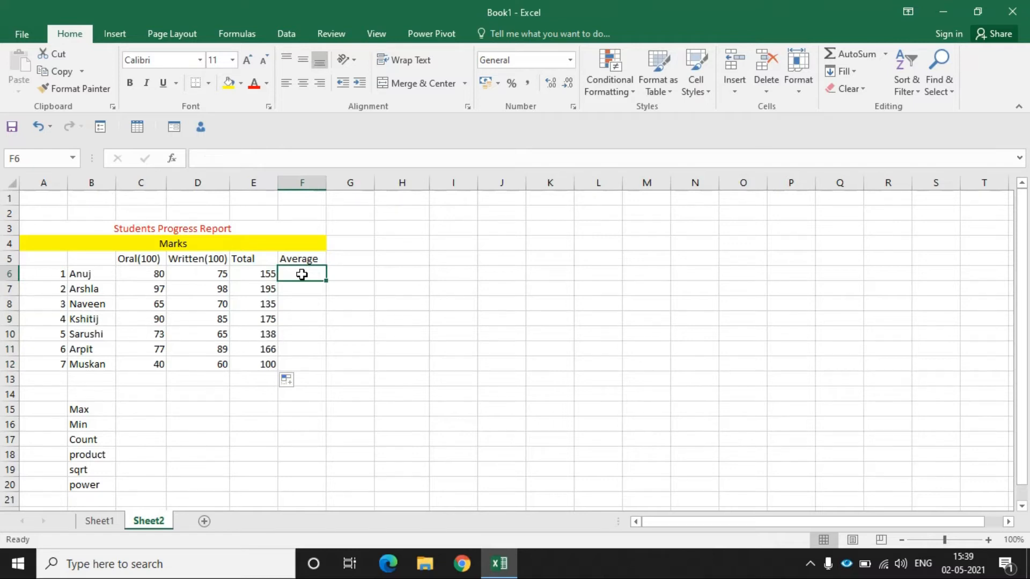
type("=")
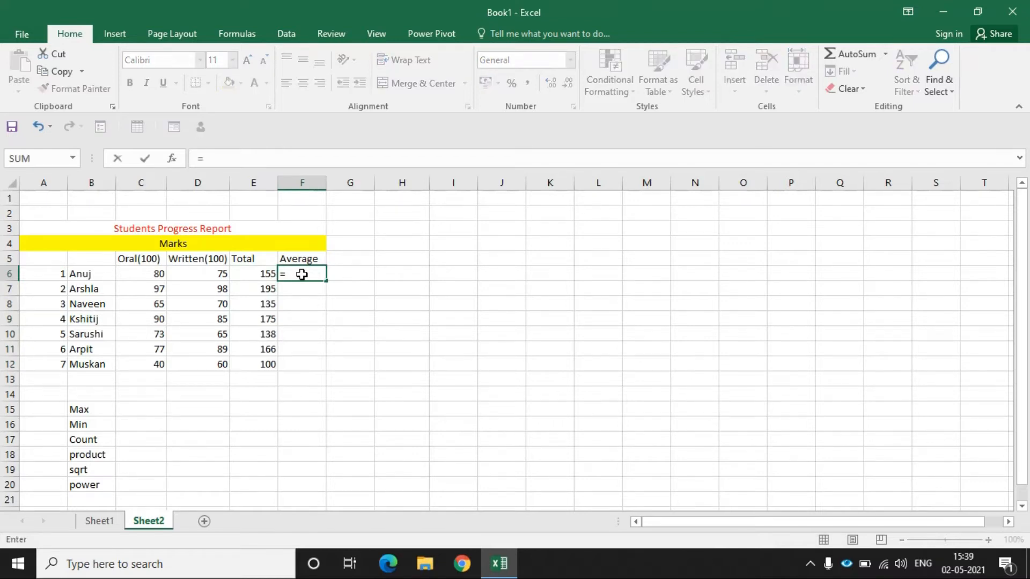
type("av")
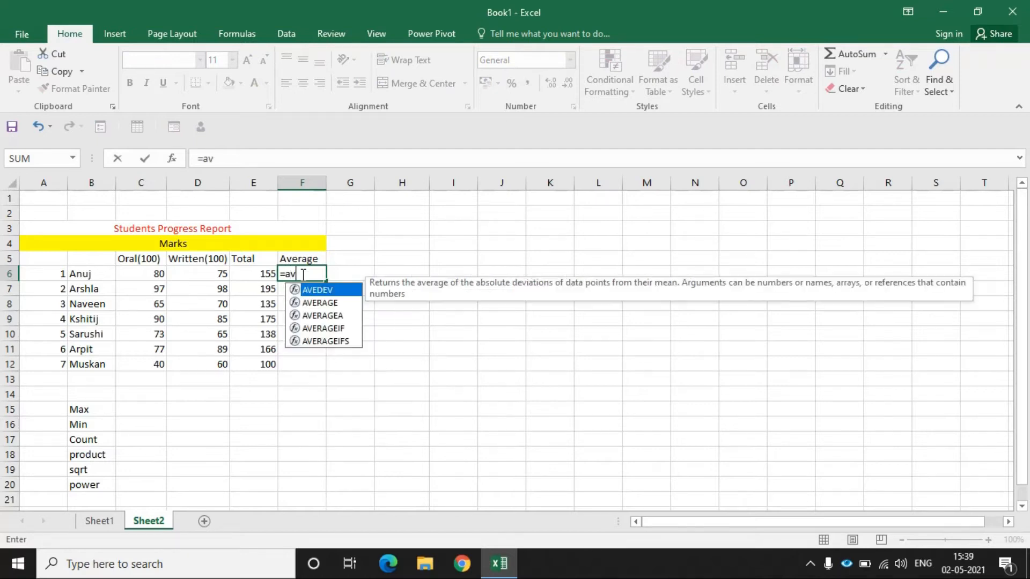
double_click(325, 303)
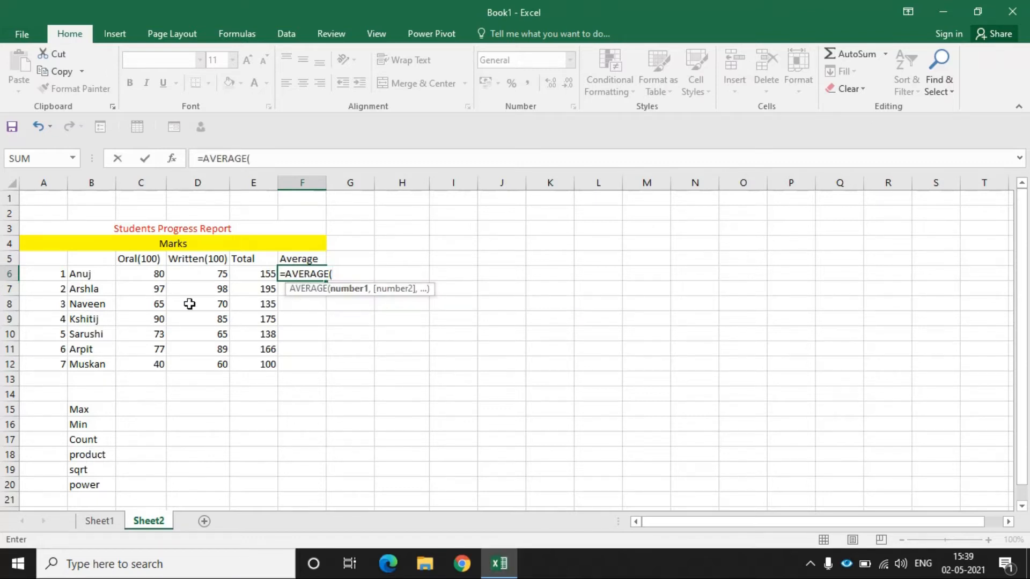
left_click(155, 273)
left_click_drag(168, 275, 203, 276)
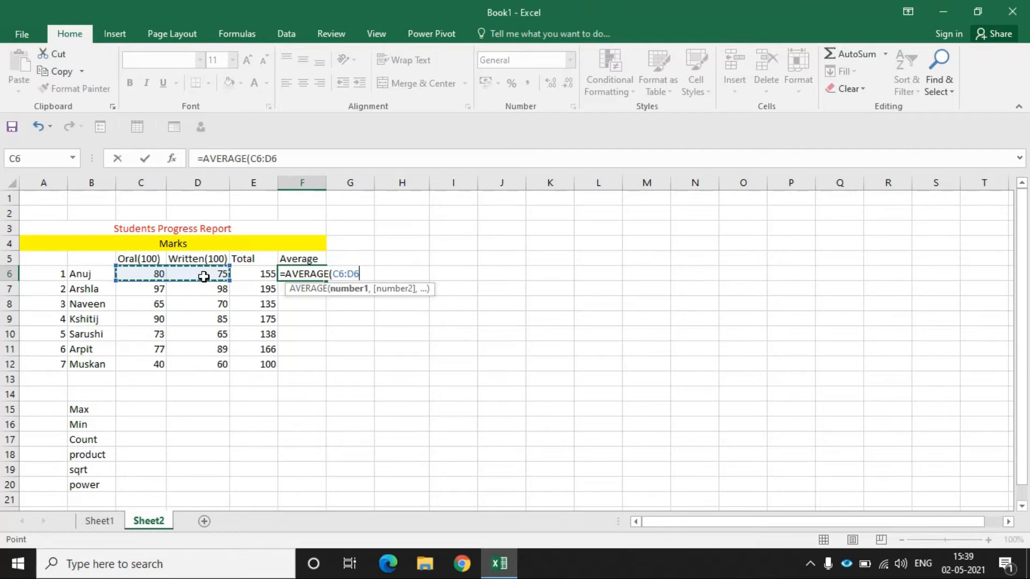
key("Return")
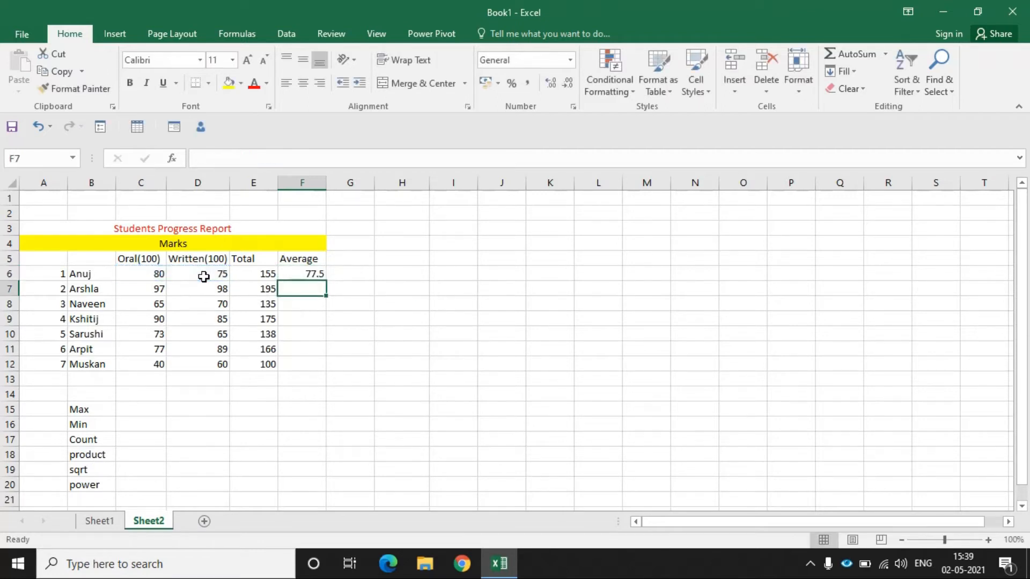
left_click(303, 273)
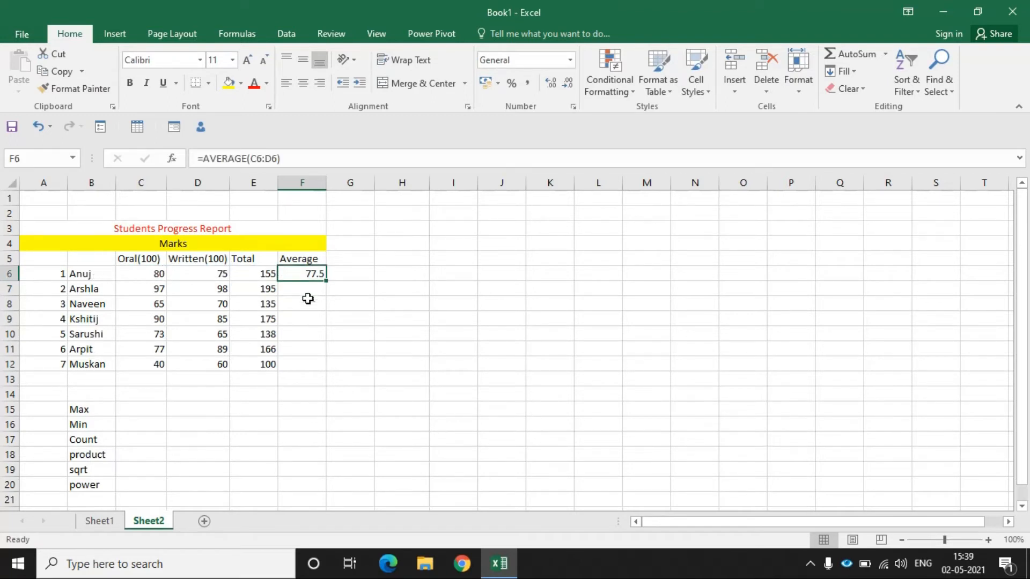
left_click_drag(324, 284, 324, 374)
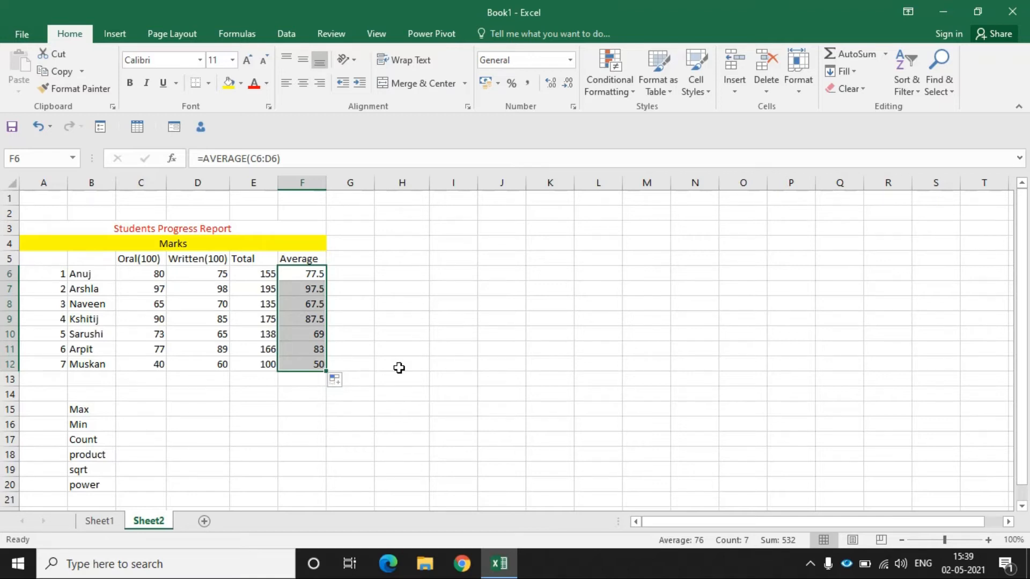
left_click(371, 397)
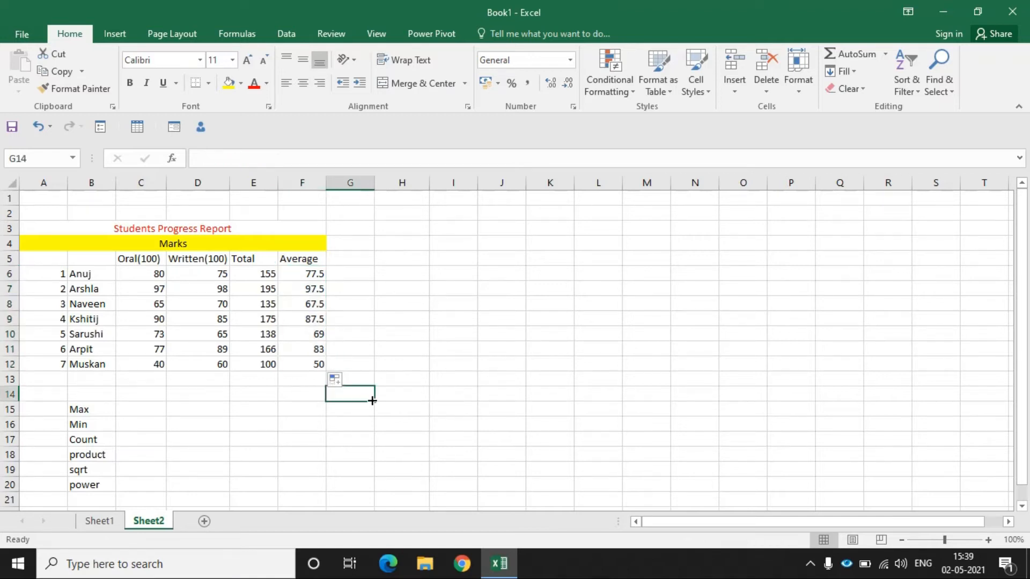
Find the highest oral mark in C15 with =MAX(C6:C12) and fill the formula across to D15 for the written marks
left_click(153, 408)
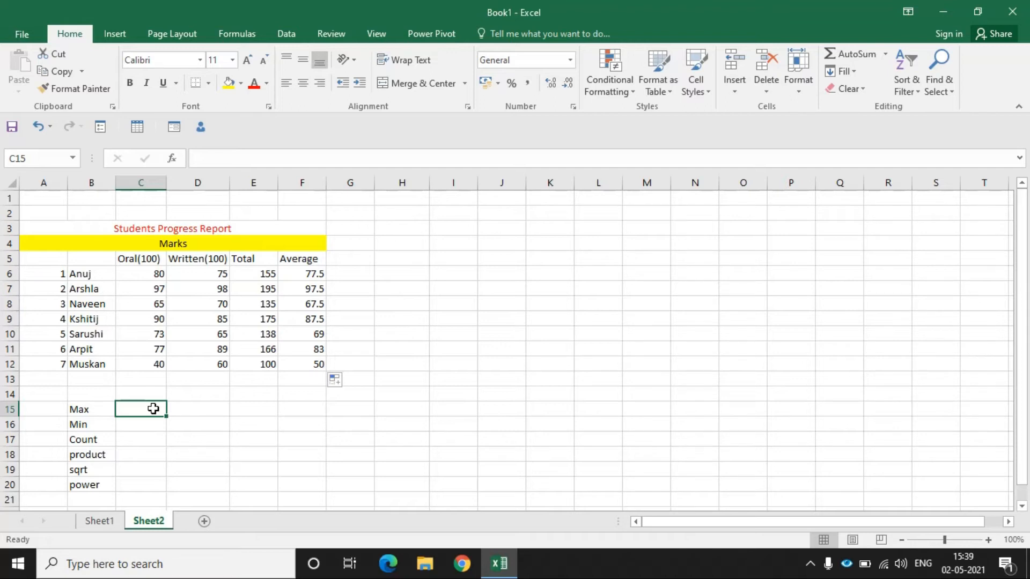
type("=")
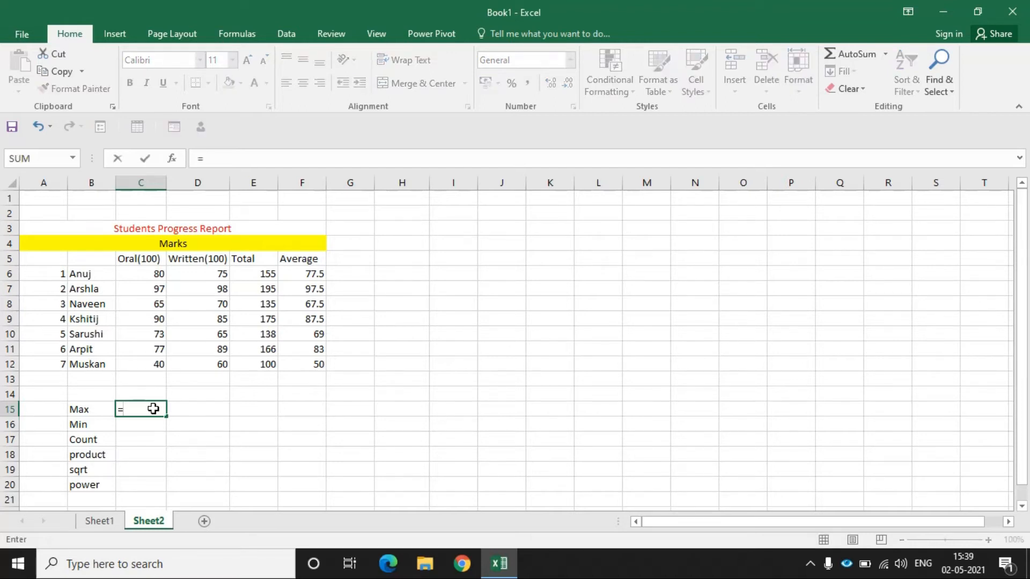
type("max")
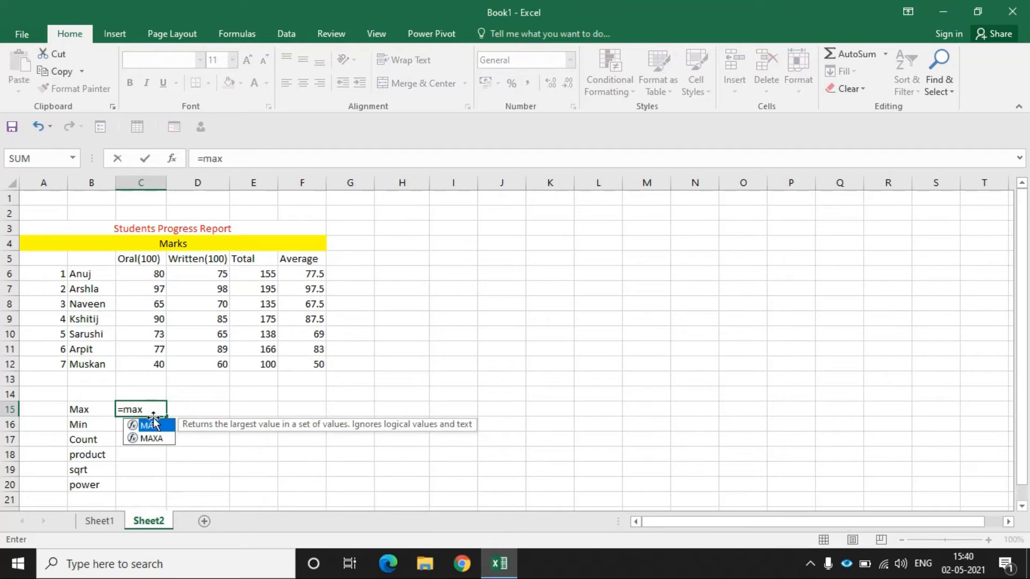
double_click(153, 429)
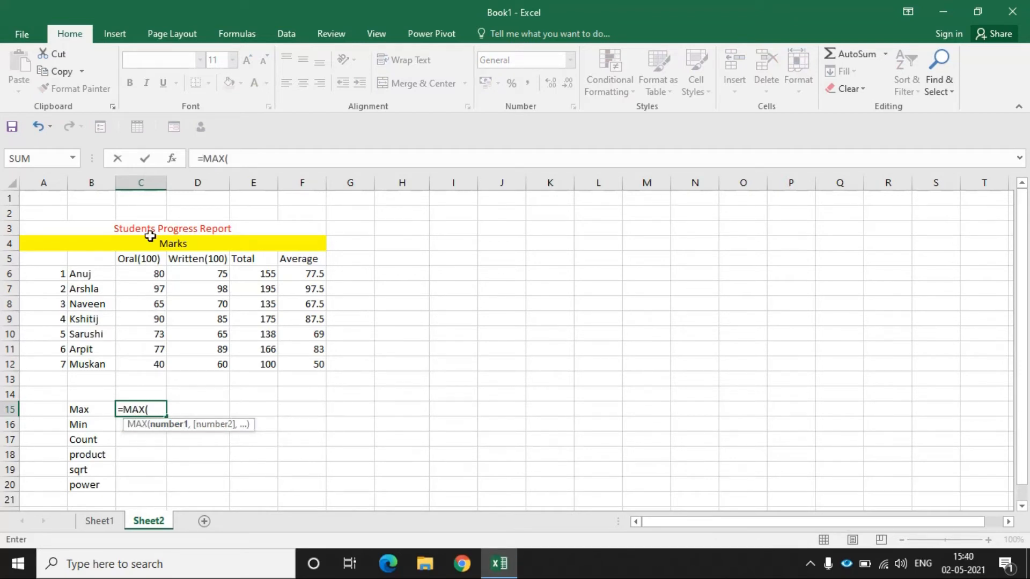
left_click(142, 274)
left_click_drag(142, 274, 148, 361)
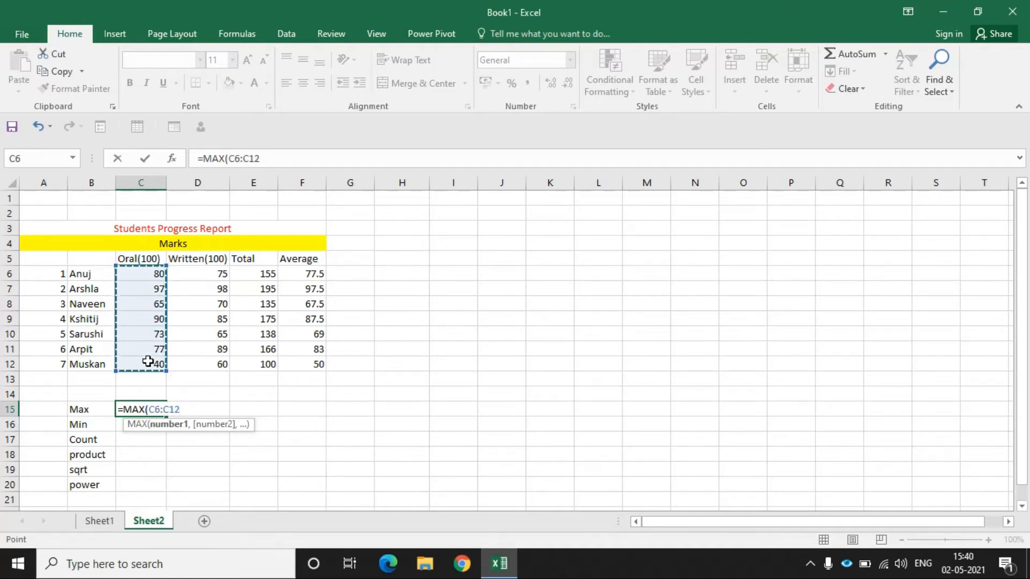
key("Return")
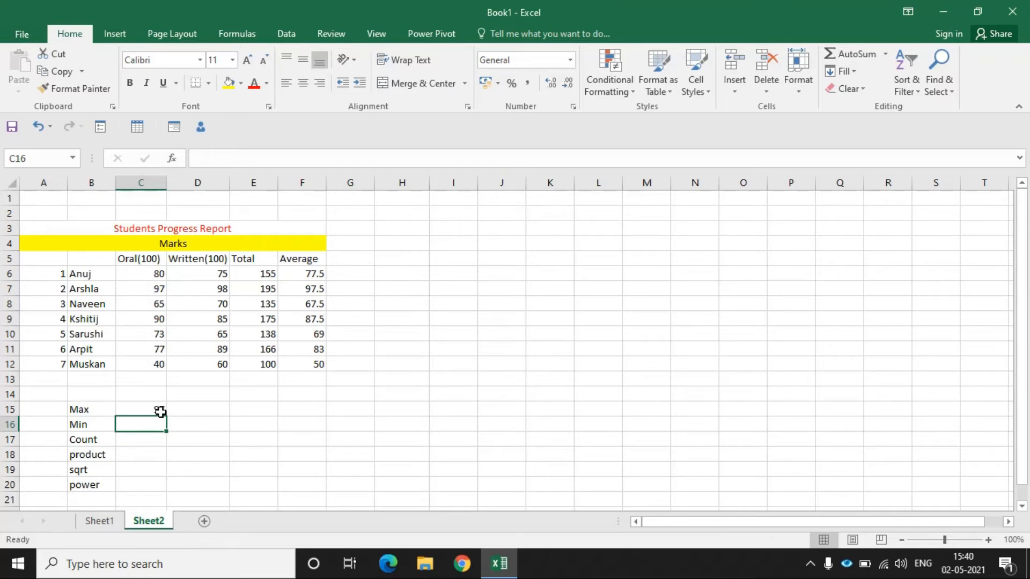
left_click(160, 412)
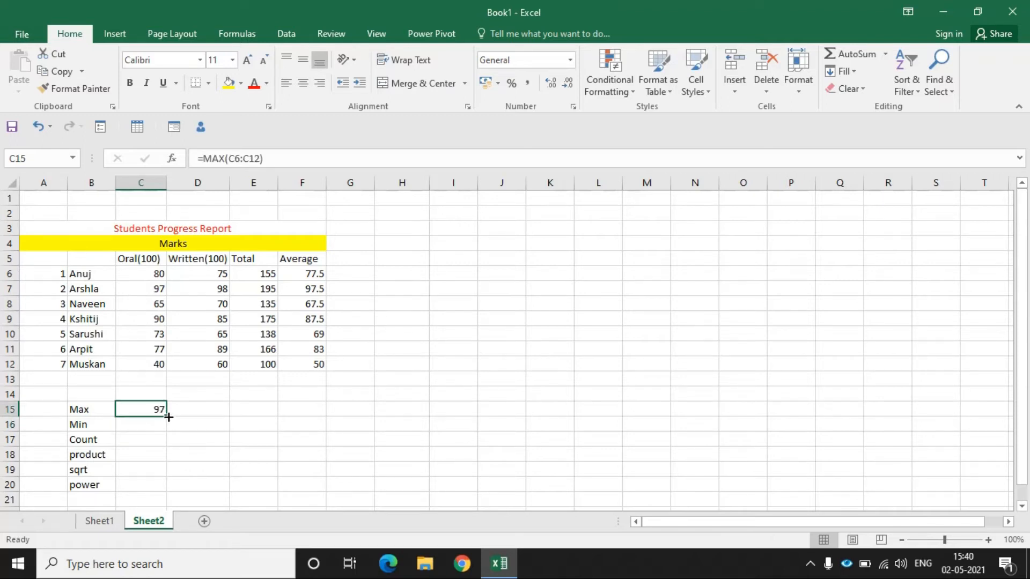
left_click_drag(167, 417, 220, 415)
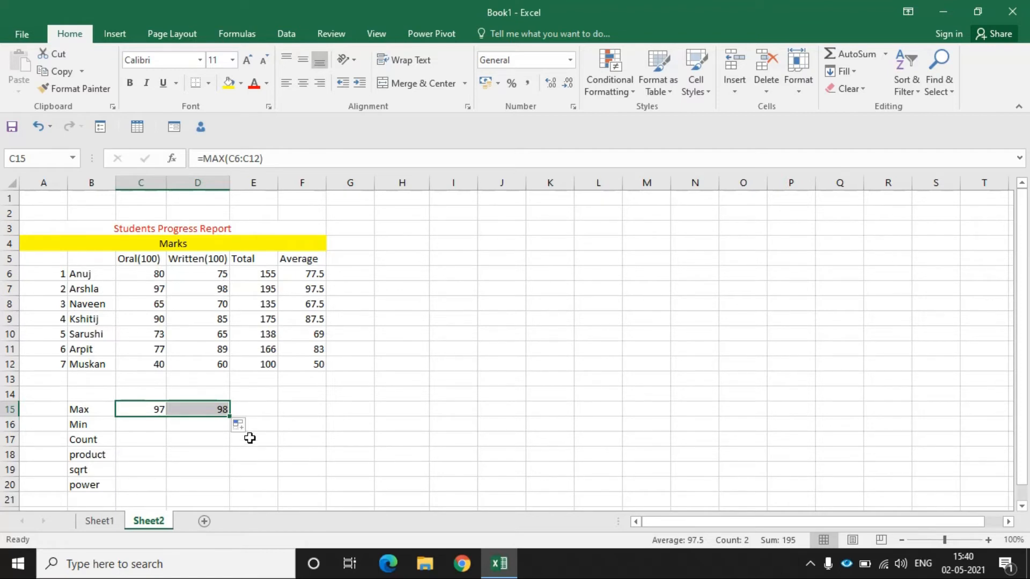
Find the lowest oral mark in C16 with =MIN(C6:C12) and fill the formula across to D16 for the written marks
left_click(143, 424)
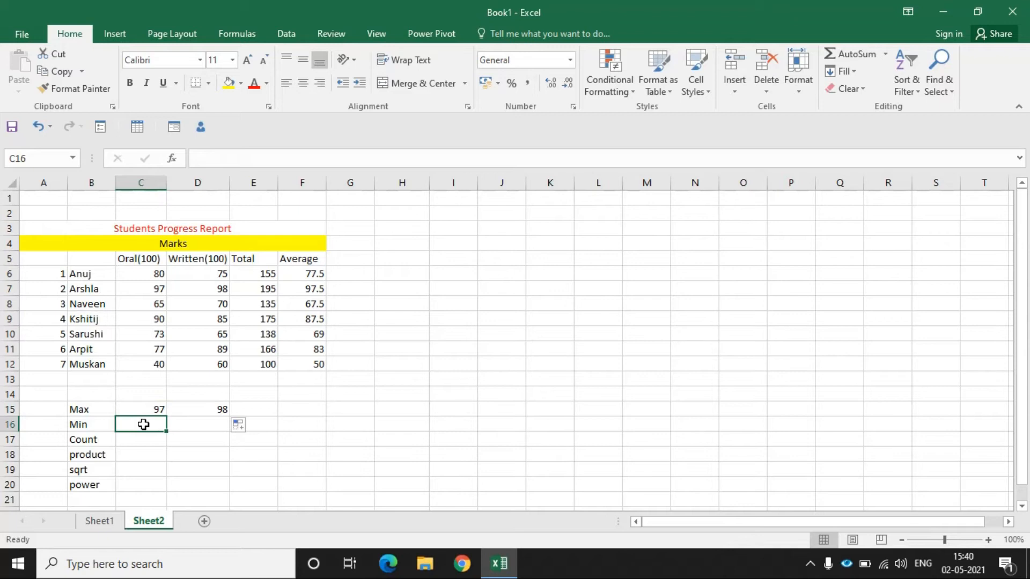
type("=")
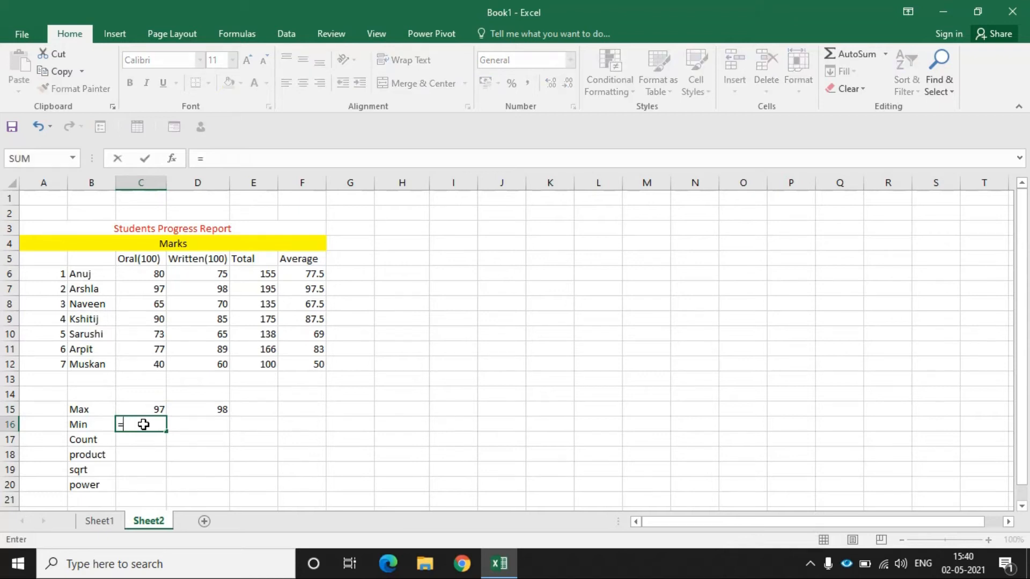
type("min")
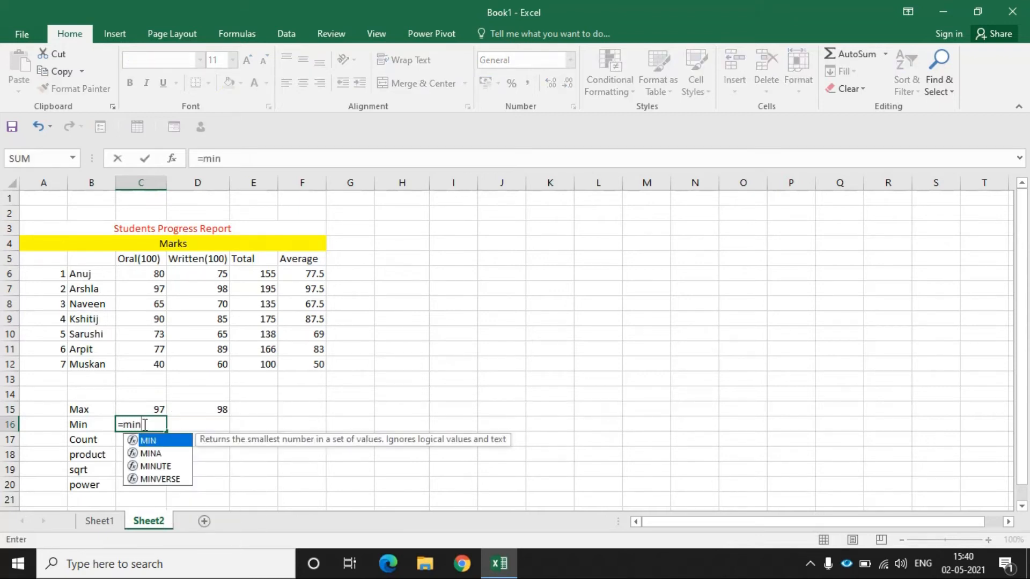
double_click(146, 443)
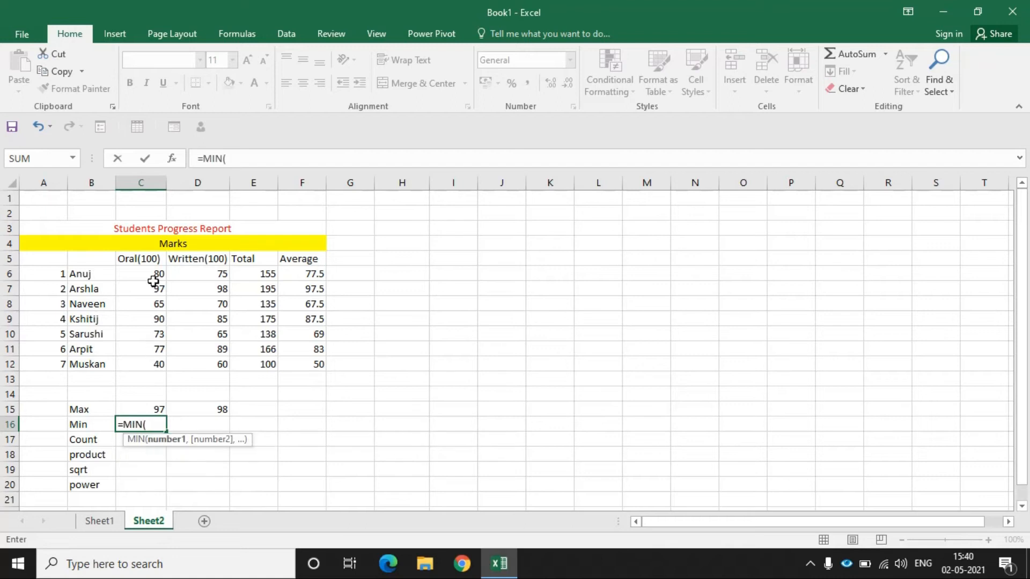
left_click_drag(152, 275, 150, 361)
key("Return")
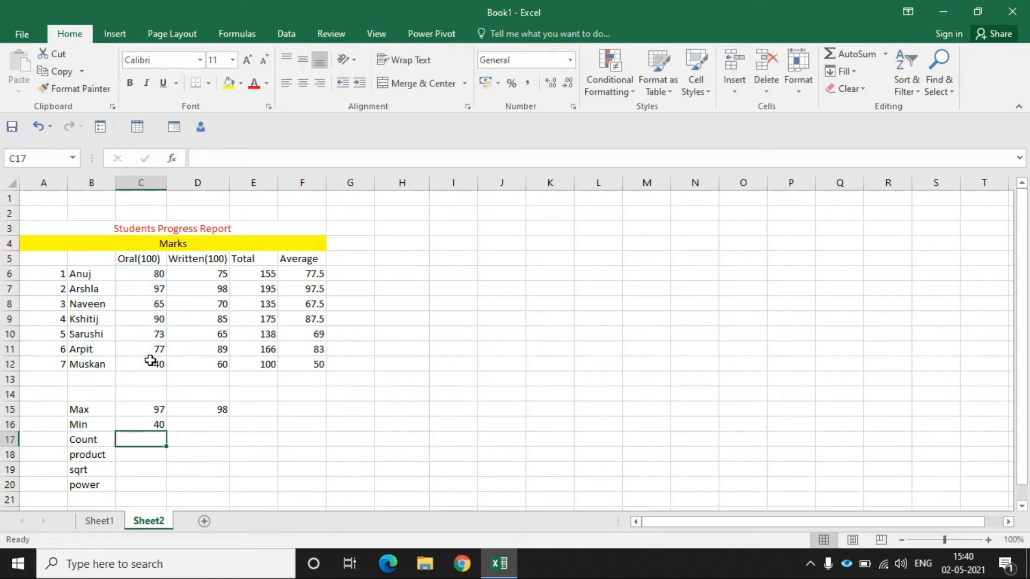
left_click(151, 421)
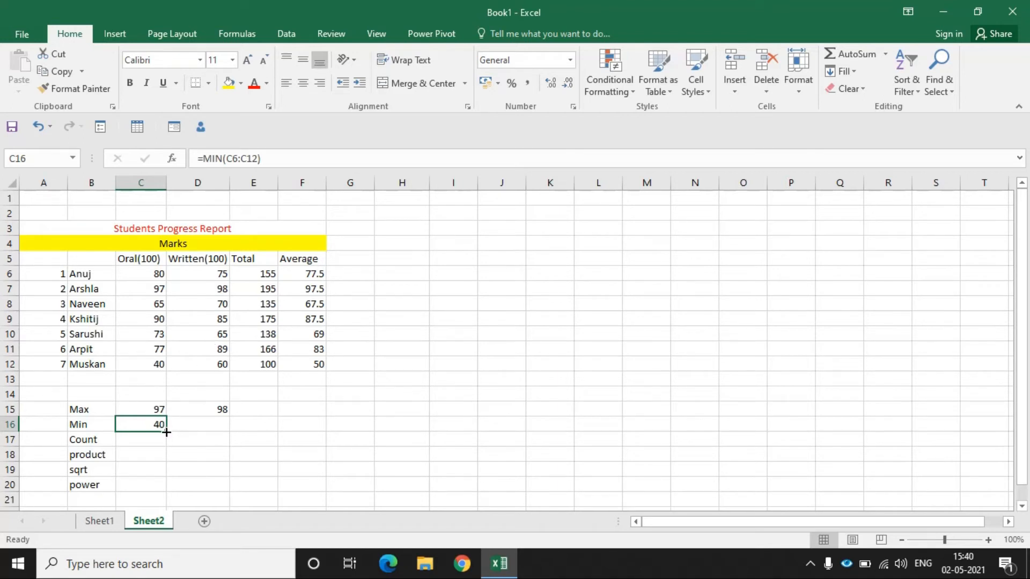
left_click_drag(167, 432, 220, 427)
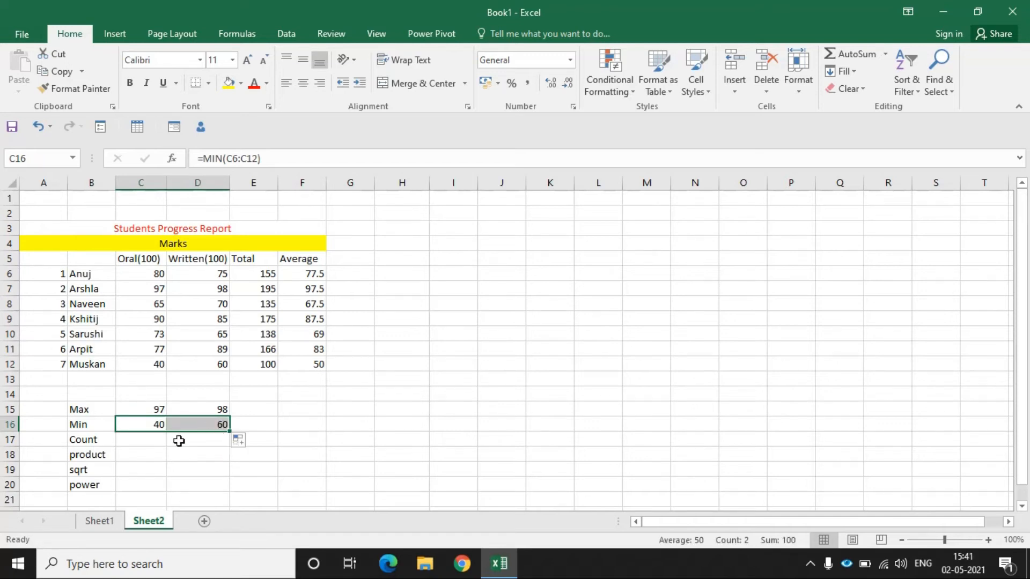
Count the oral marks in C17 with =COUNT(C6:C12)
left_click(147, 443)
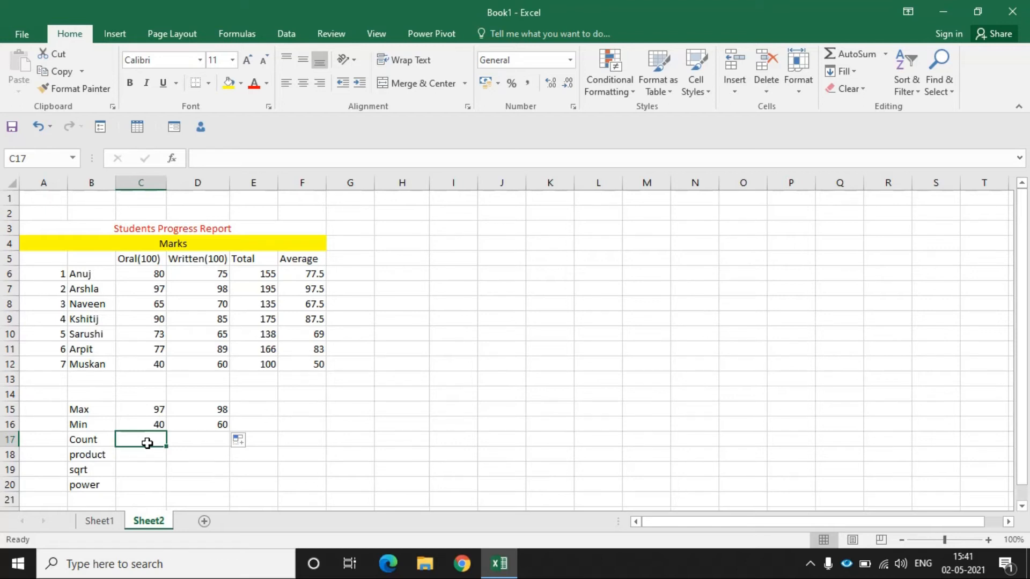
type("=")
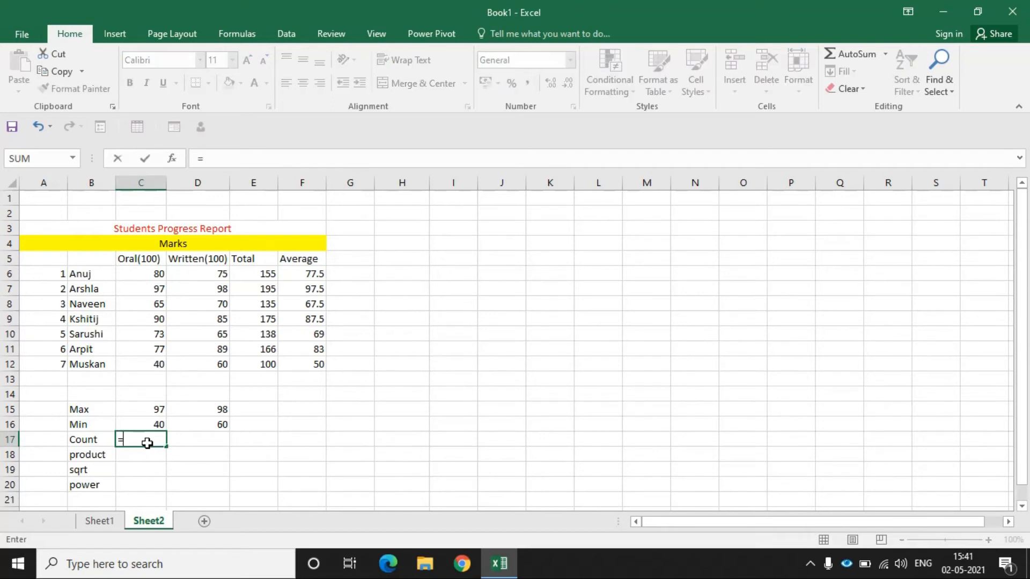
type("coun")
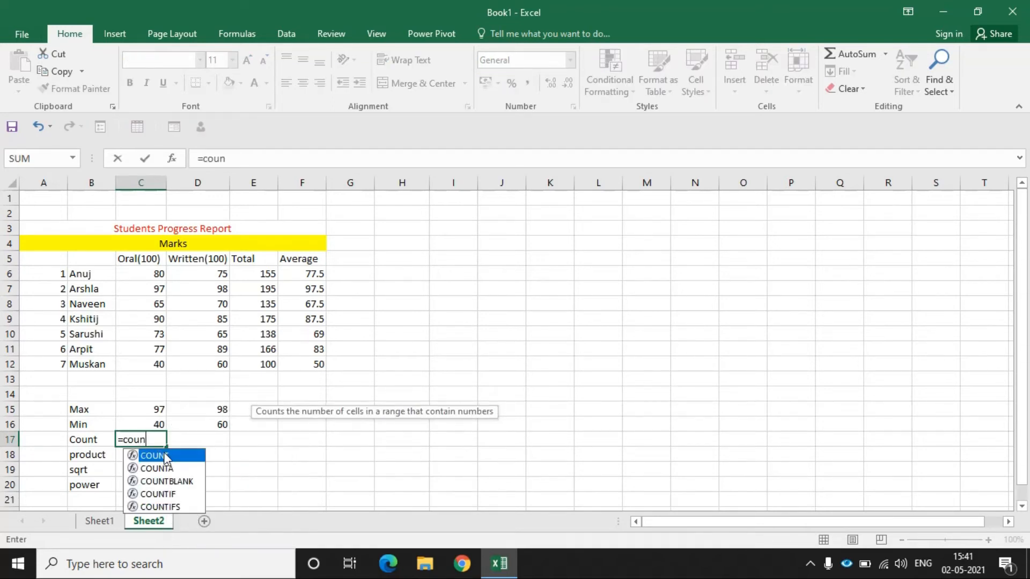
double_click(166, 456)
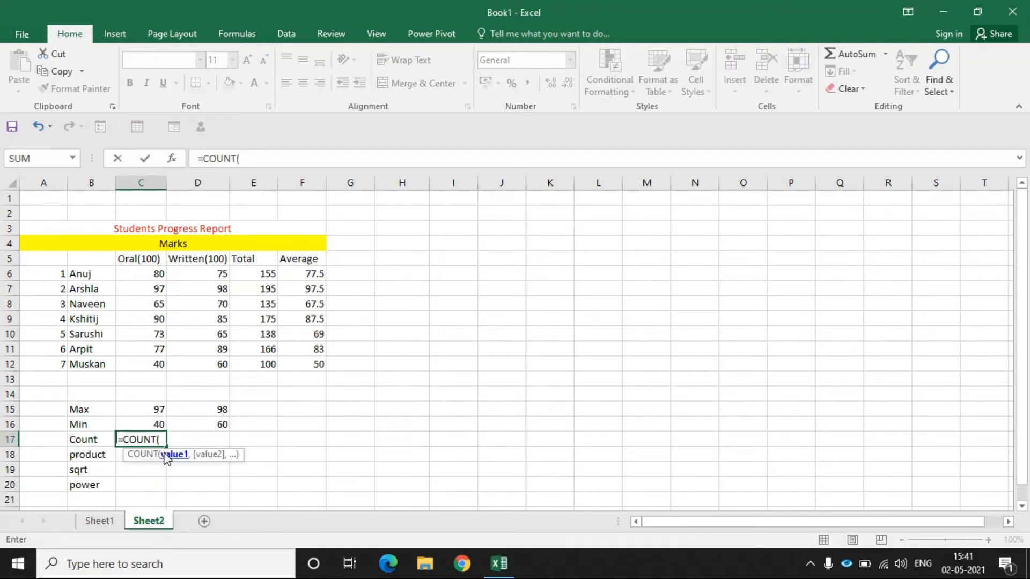
left_click_drag(150, 271, 144, 363)
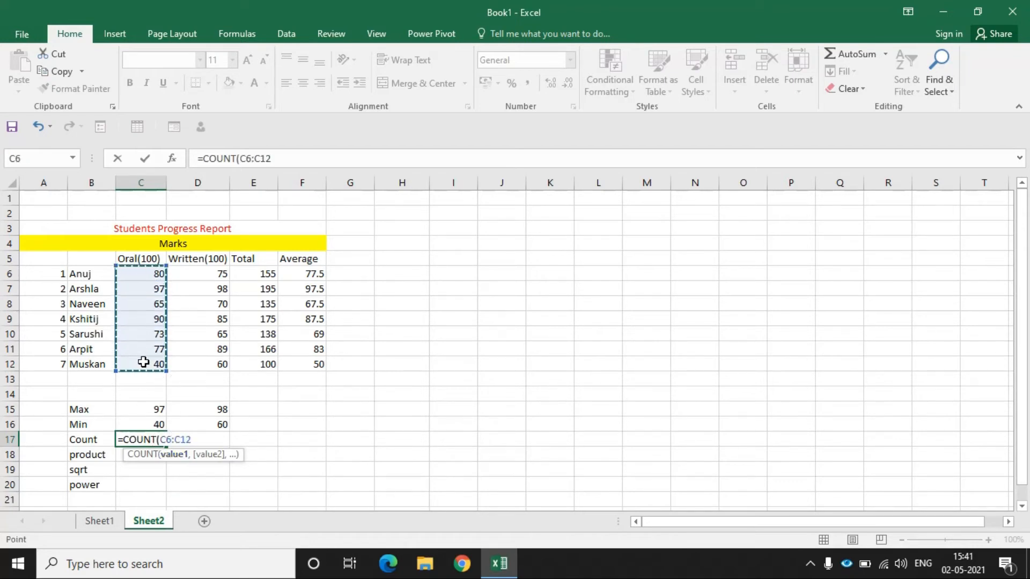
key("Return")
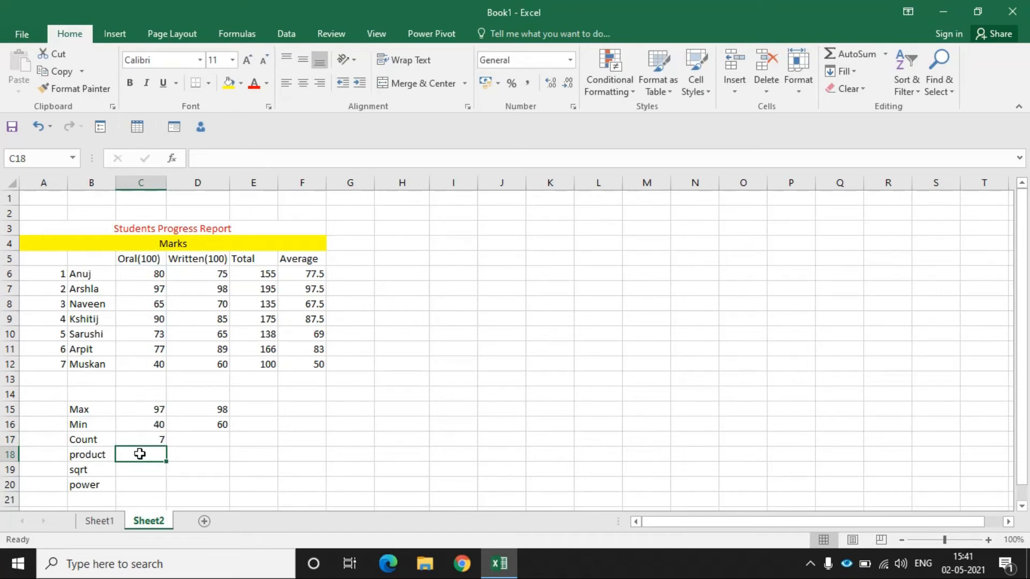
Multiply the first three students' oral marks in C18 with =PRODUCT(C6:C8)
type("=")
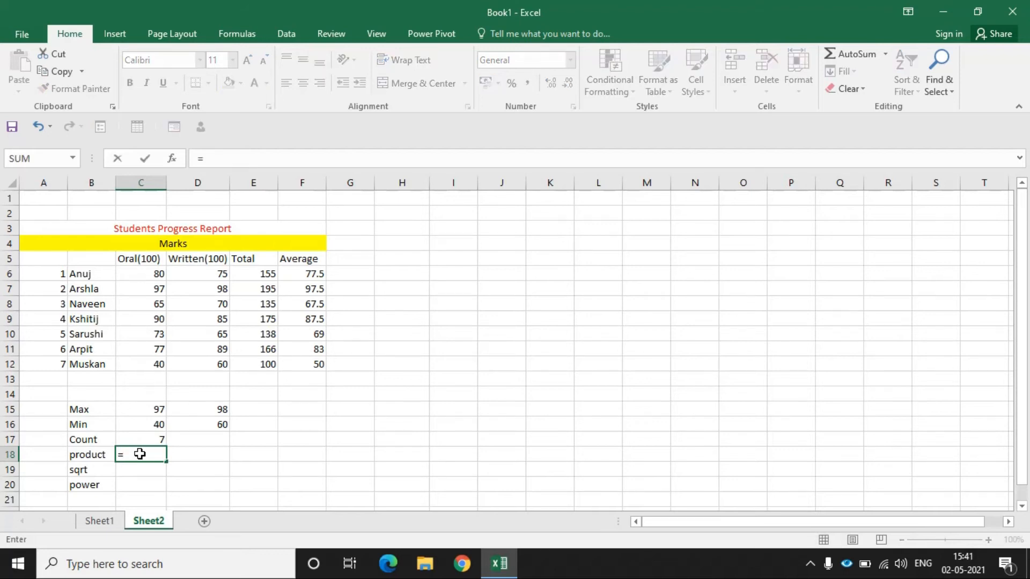
type("prod")
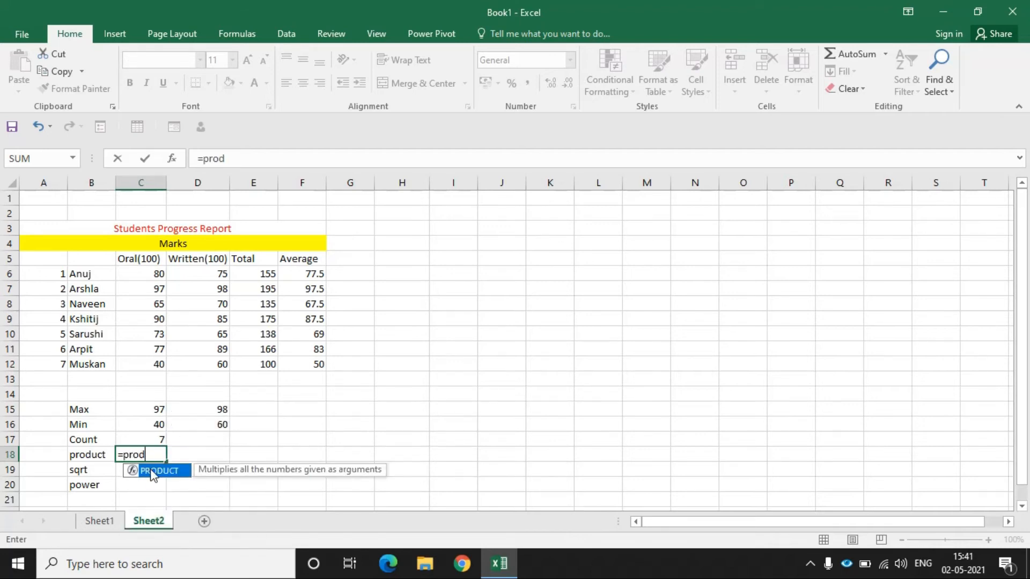
double_click(154, 473)
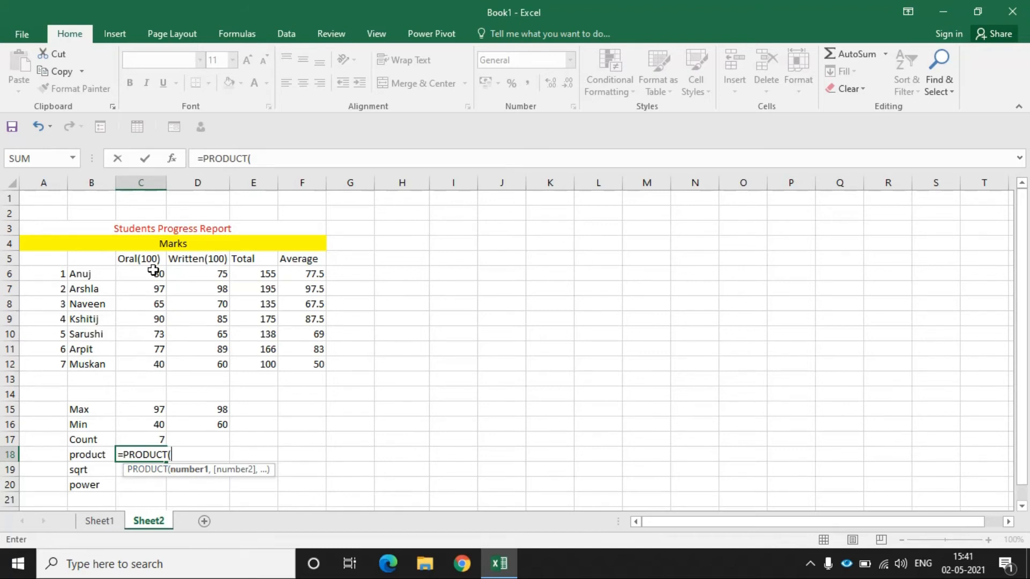
left_click_drag(150, 271, 147, 300)
key("Return")
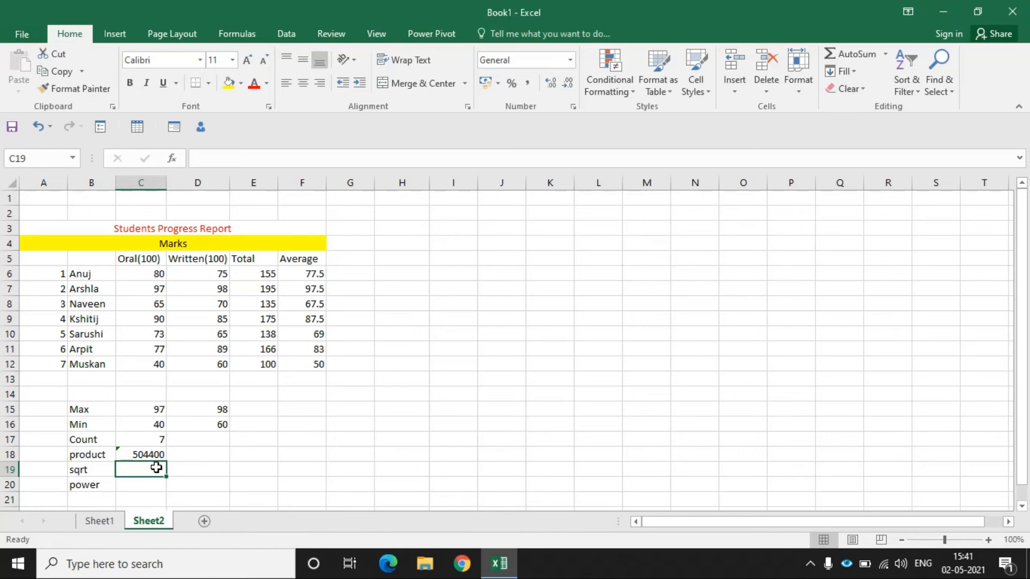
Calculate the square root of the fourth student's oral mark in C19 with =SQRT(C9)
type("=")
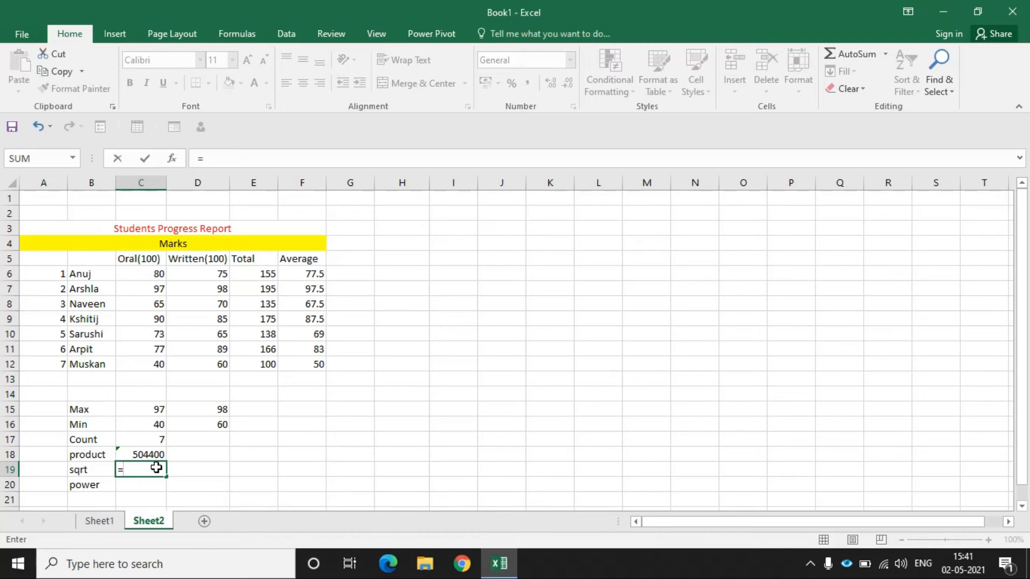
type("sq")
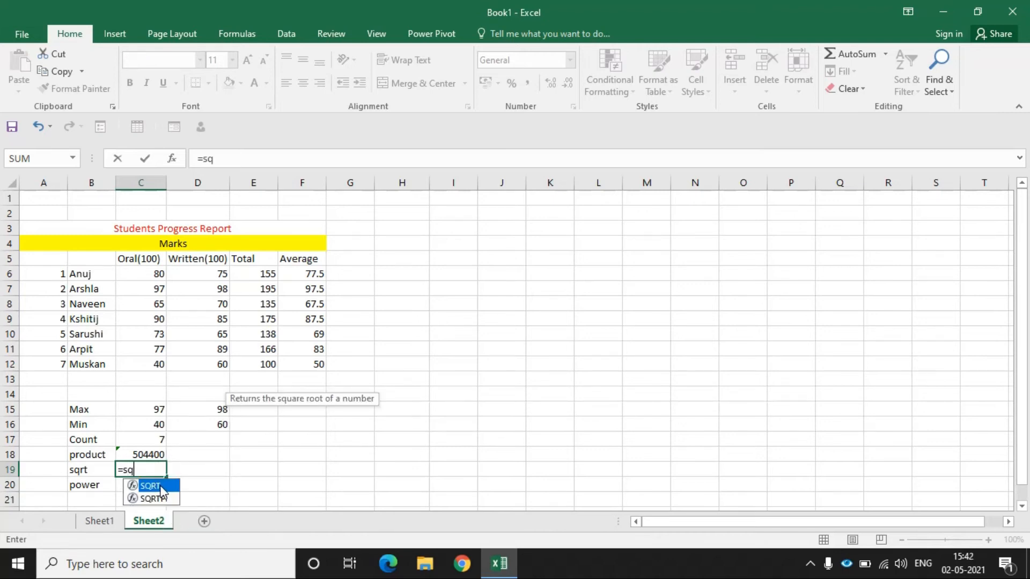
key("Tab")
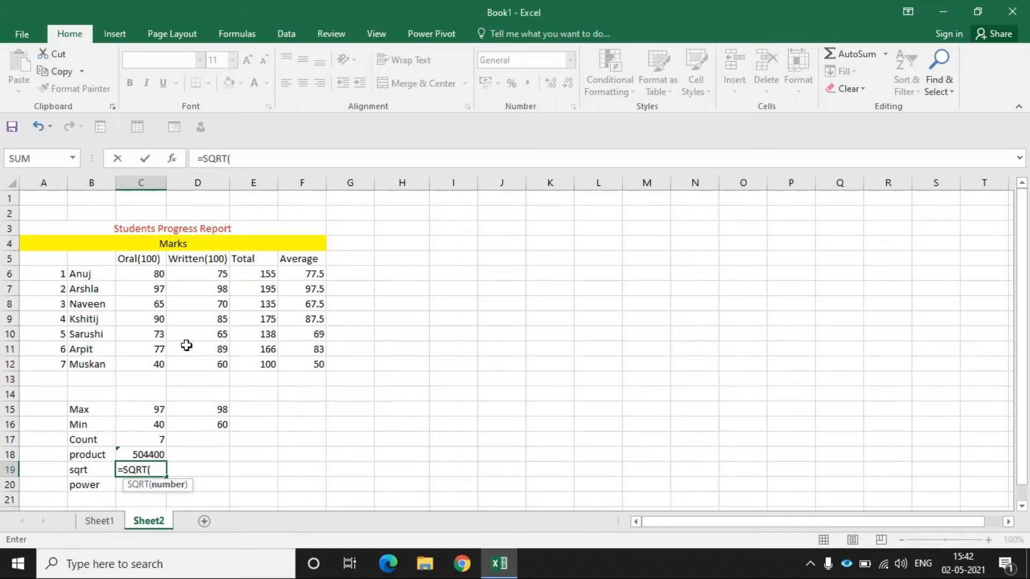
left_click(156, 322)
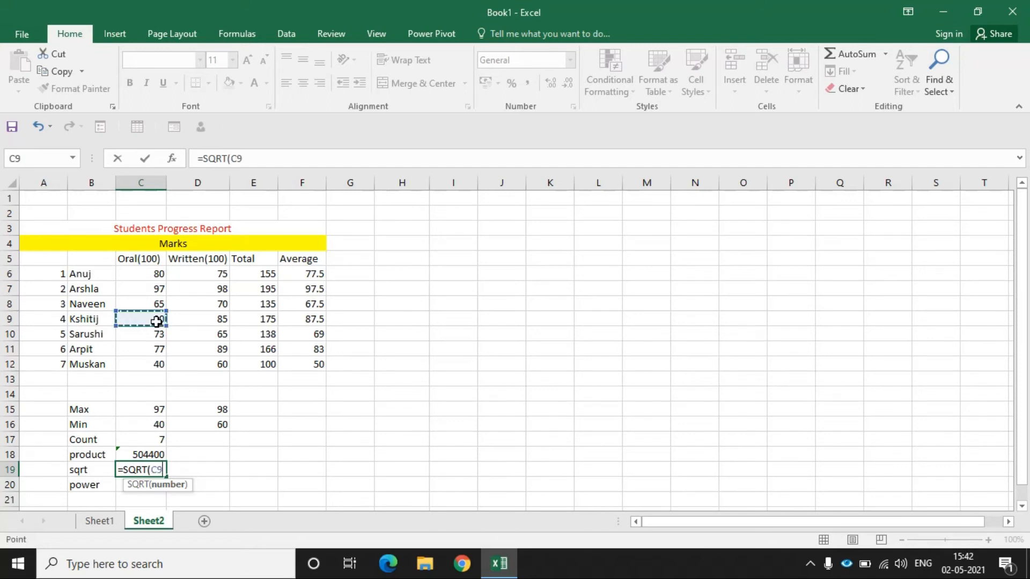
key("Return")
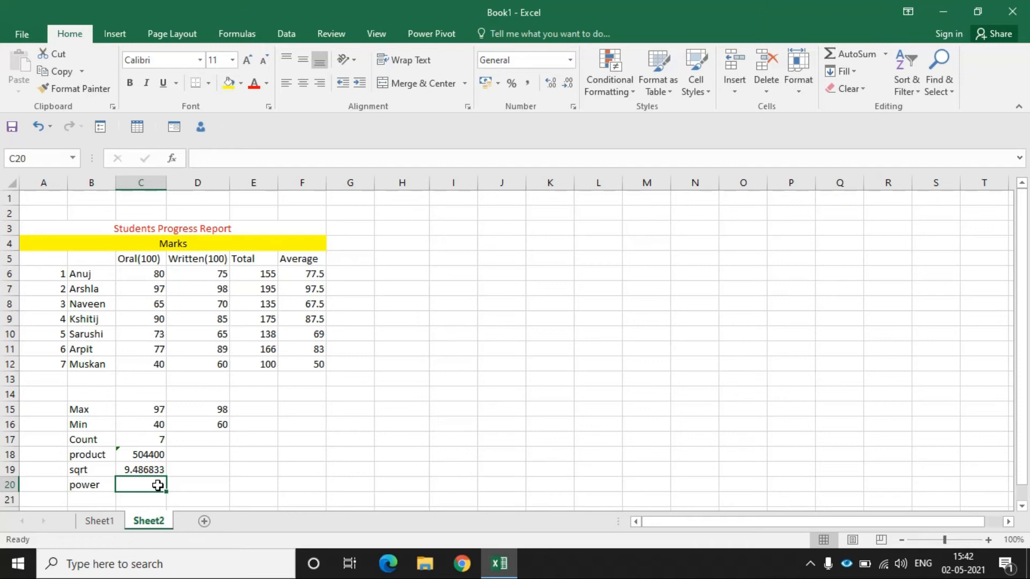
Raise the first student's oral mark to the power of 2 in C20 with =POWER(C6,2)
type("=pow")
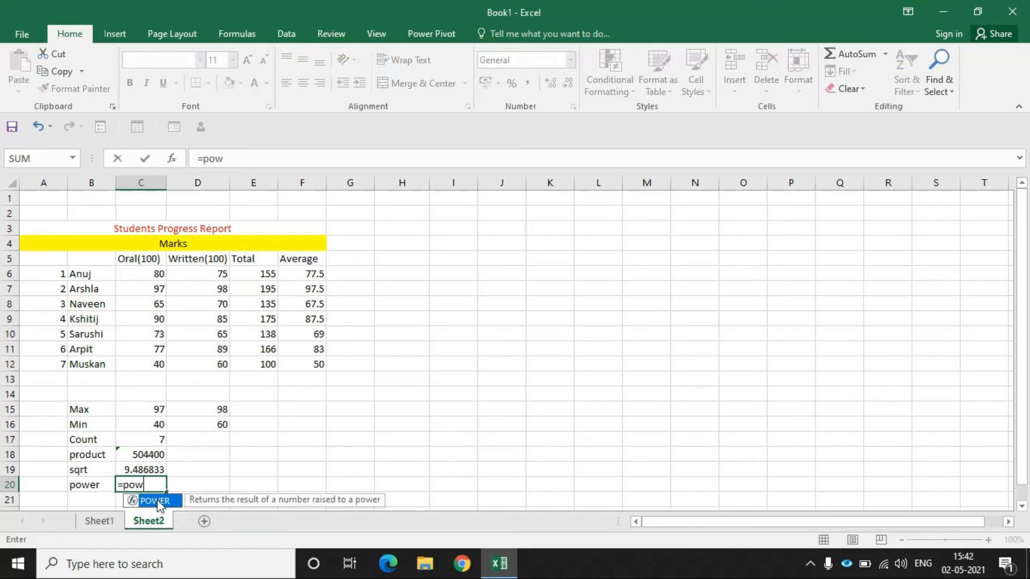
double_click(156, 501)
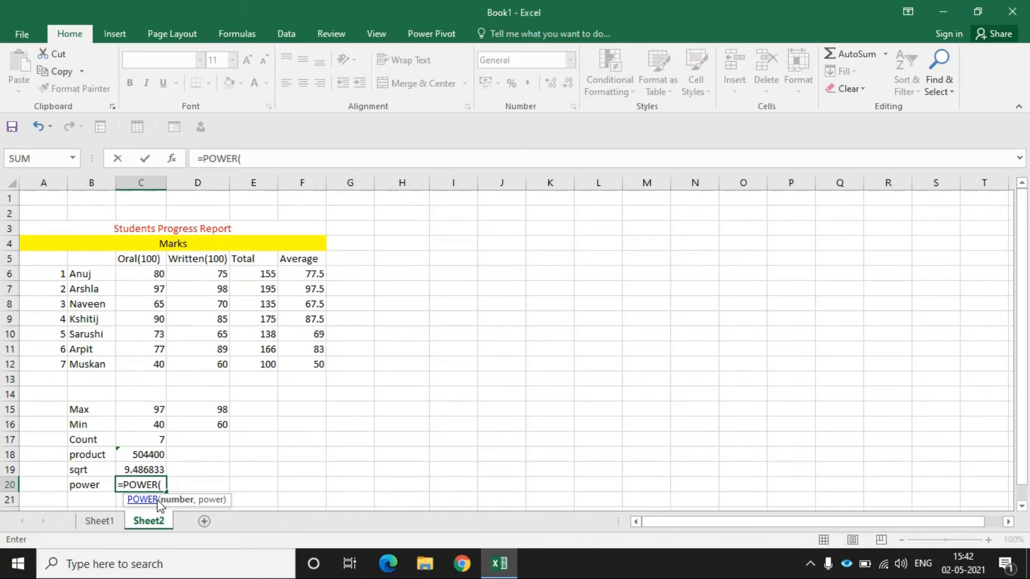
left_click(149, 270)
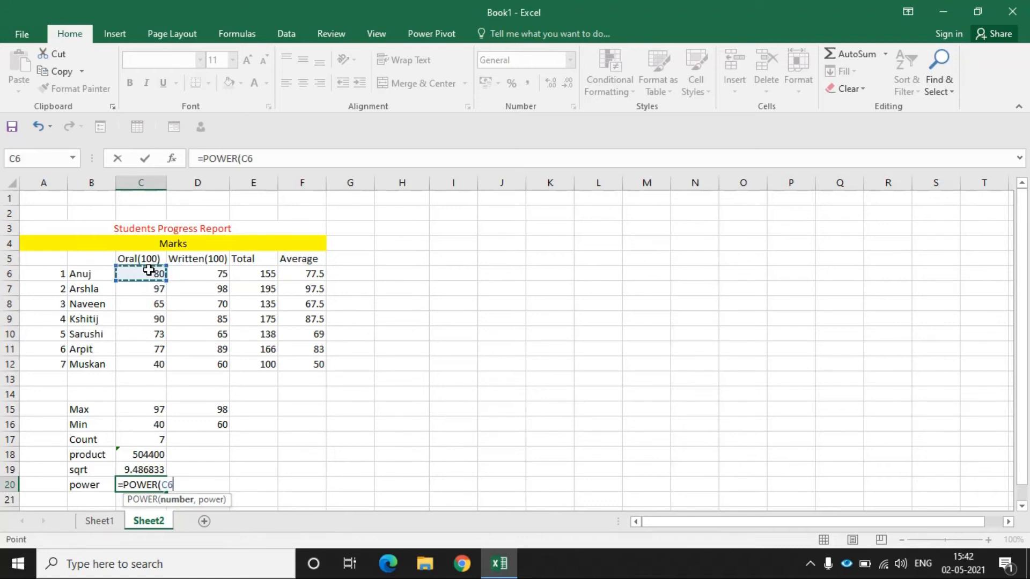
type(",")
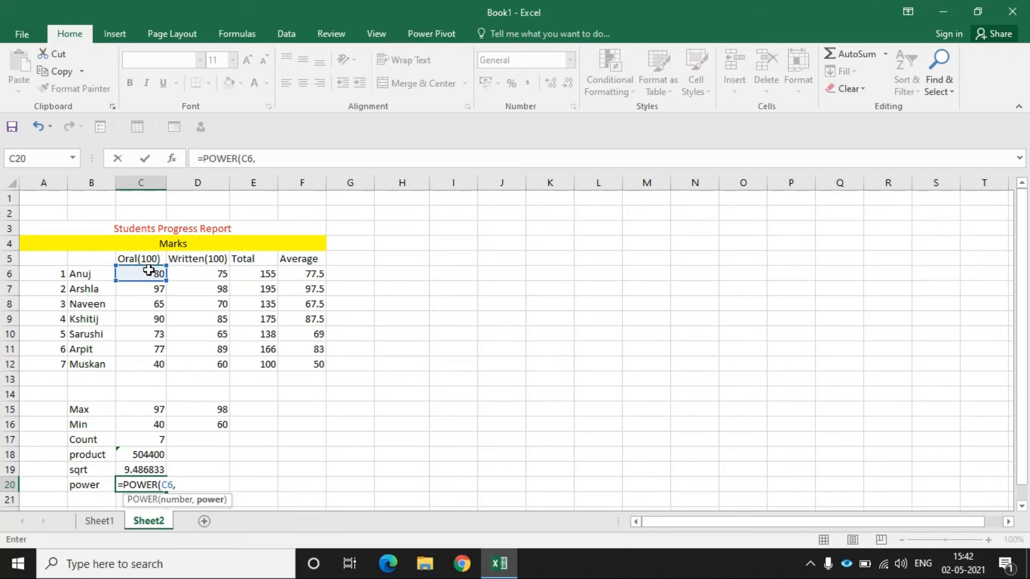
type("2")
key("Return")
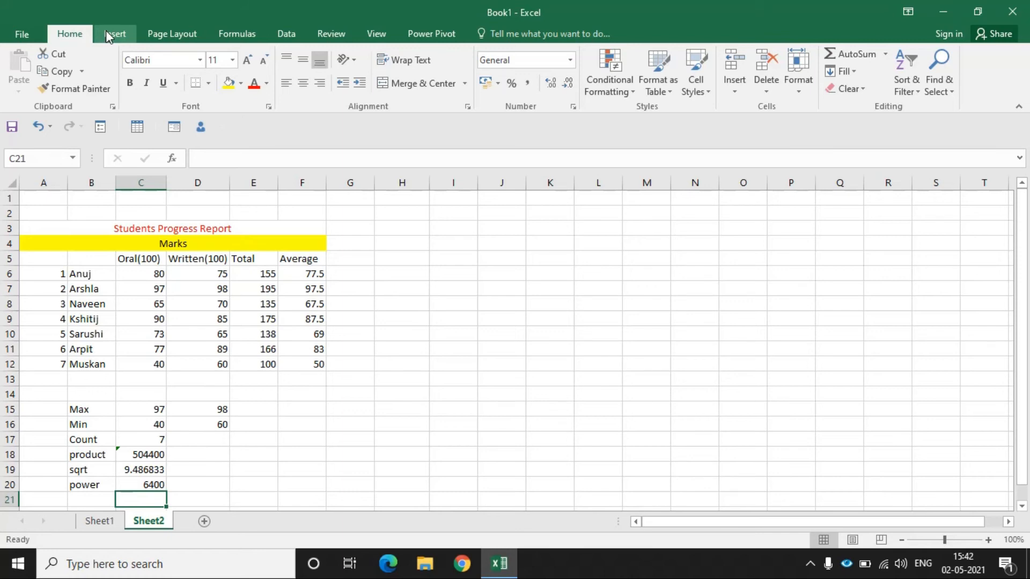
Browse the Financial, Date & Time and Math & Trig categories in the Insert Function dialog, and close it without inserting anything
left_click(253, 38)
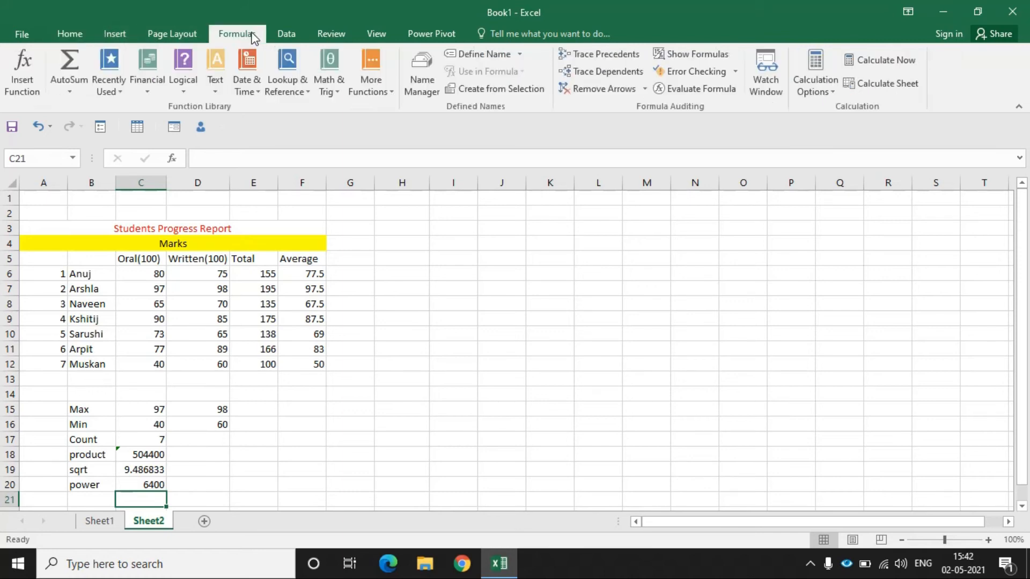
left_click(22, 88)
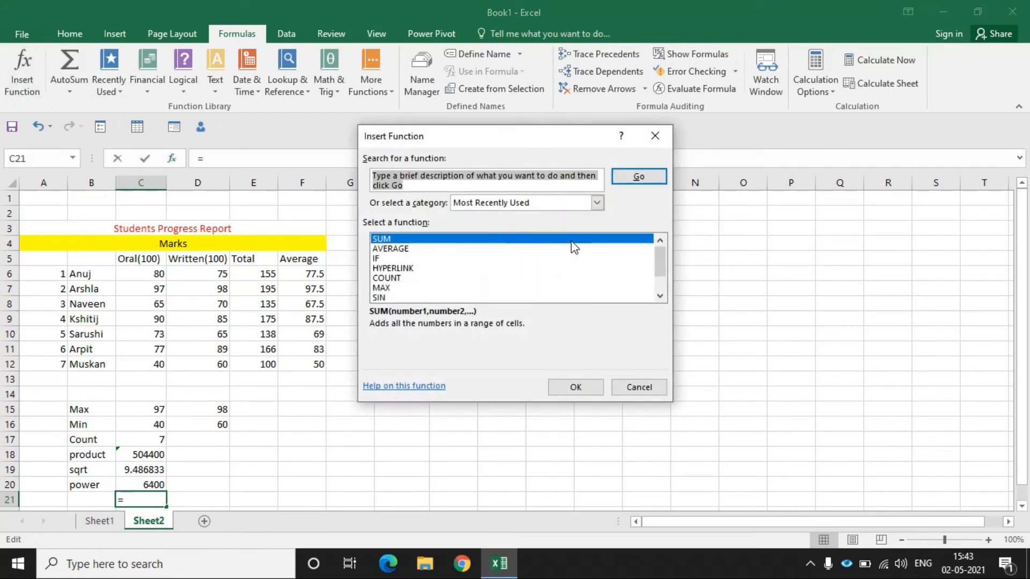
left_click(596, 203)
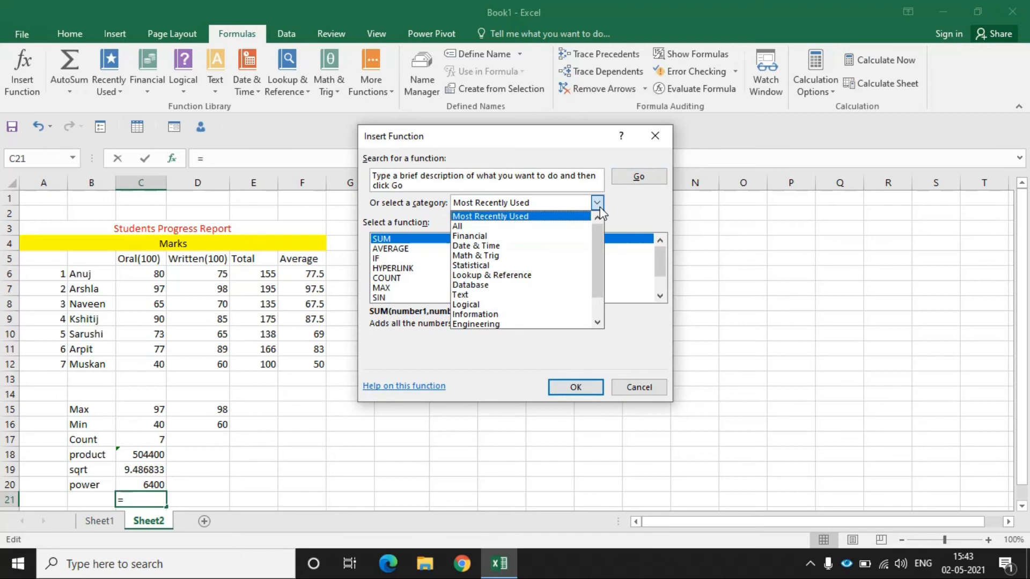
left_click(524, 235)
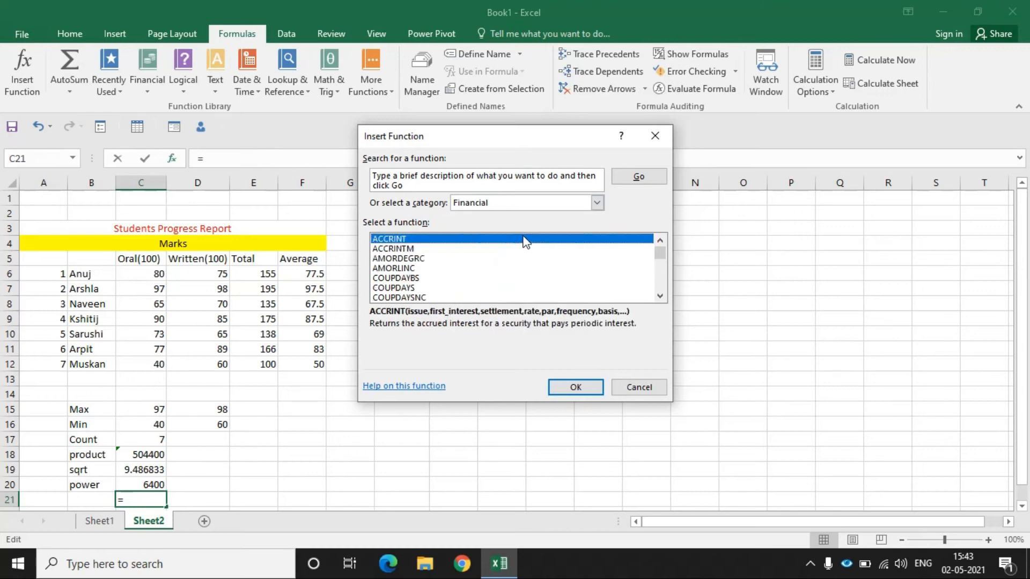
left_click(597, 203)
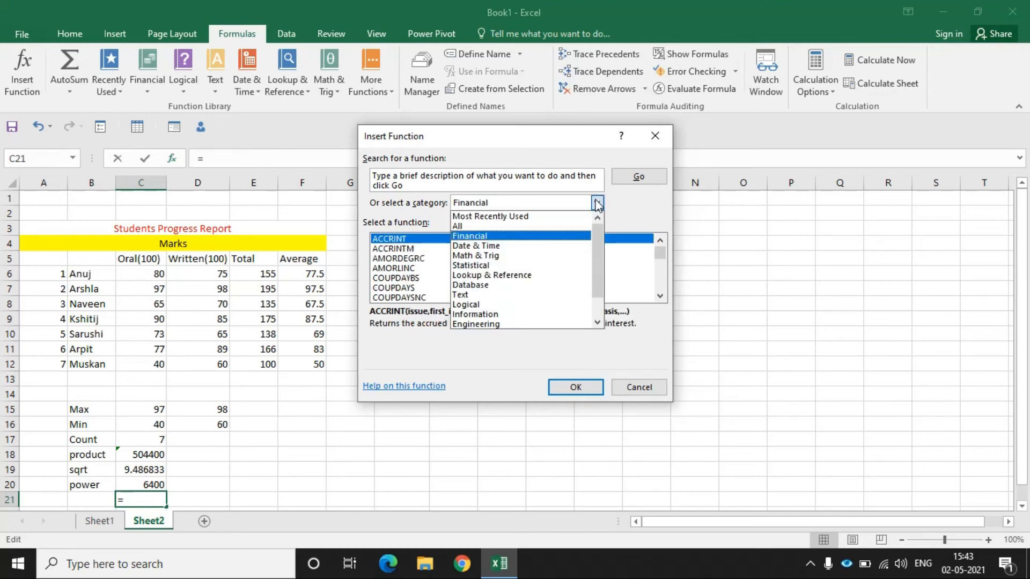
left_click(558, 247)
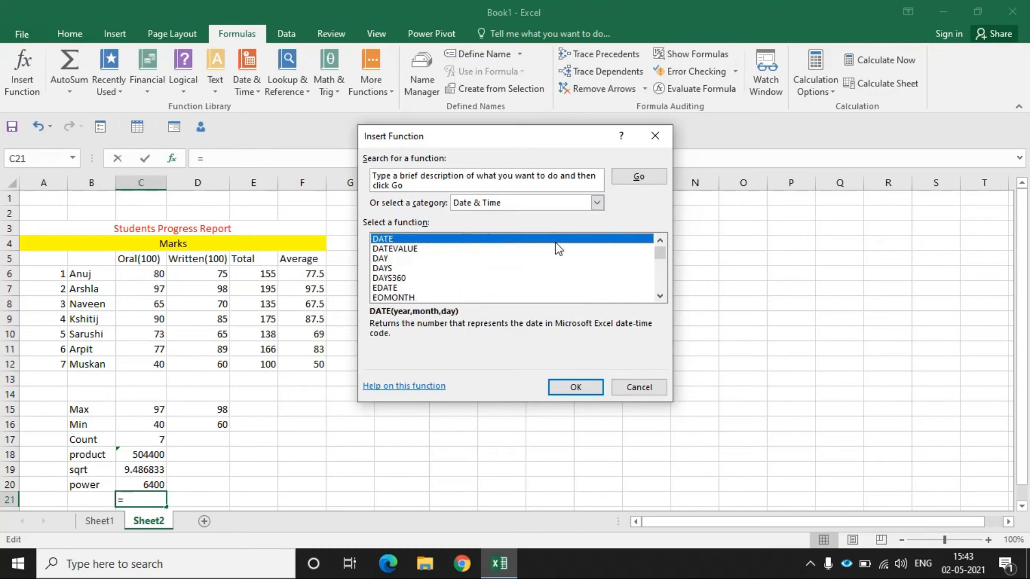
left_click(596, 203)
left_click(550, 256)
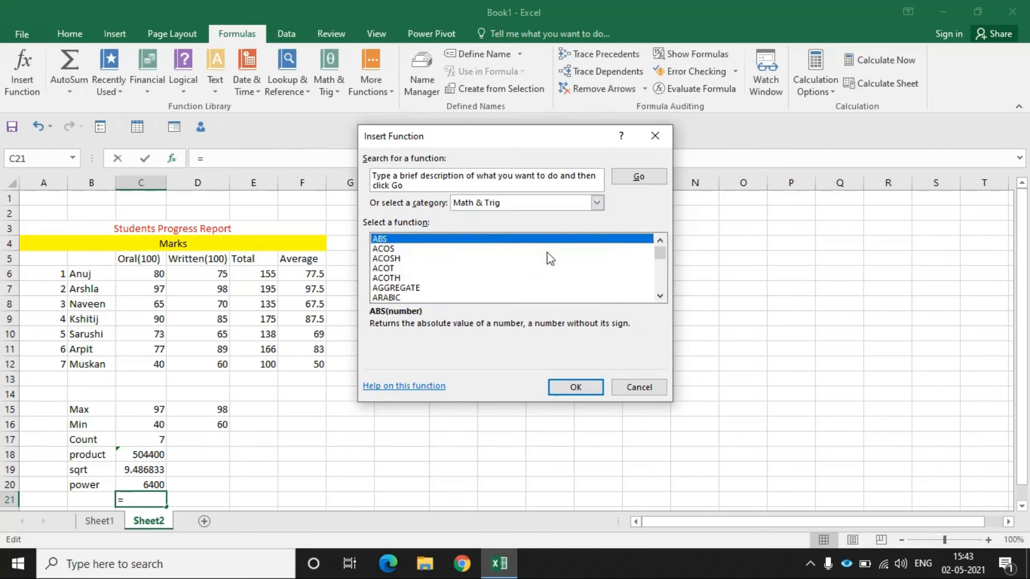
left_click(597, 203)
left_click_drag(599, 249, 599, 299)
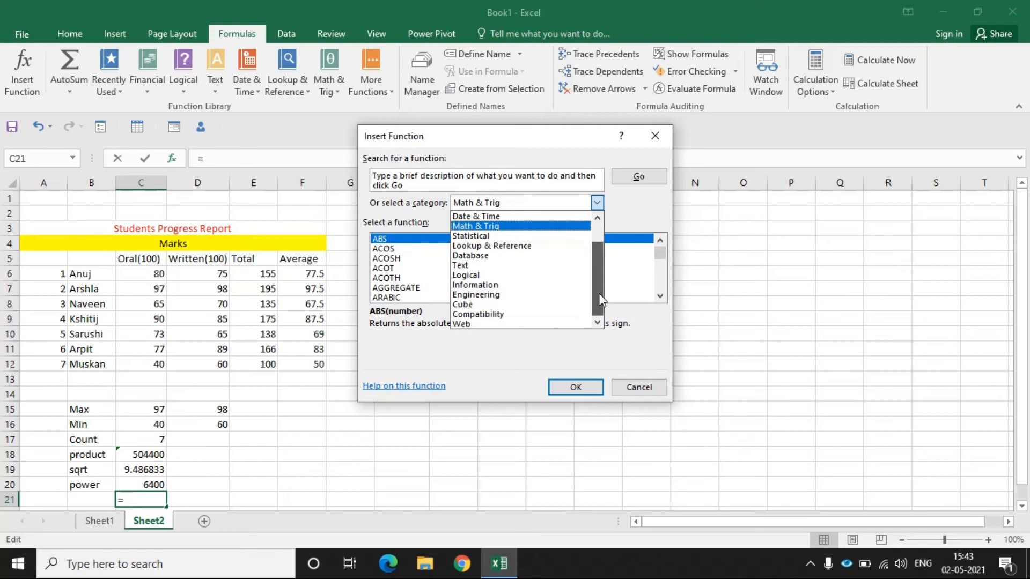
left_click(644, 386)
left_click(644, 386)
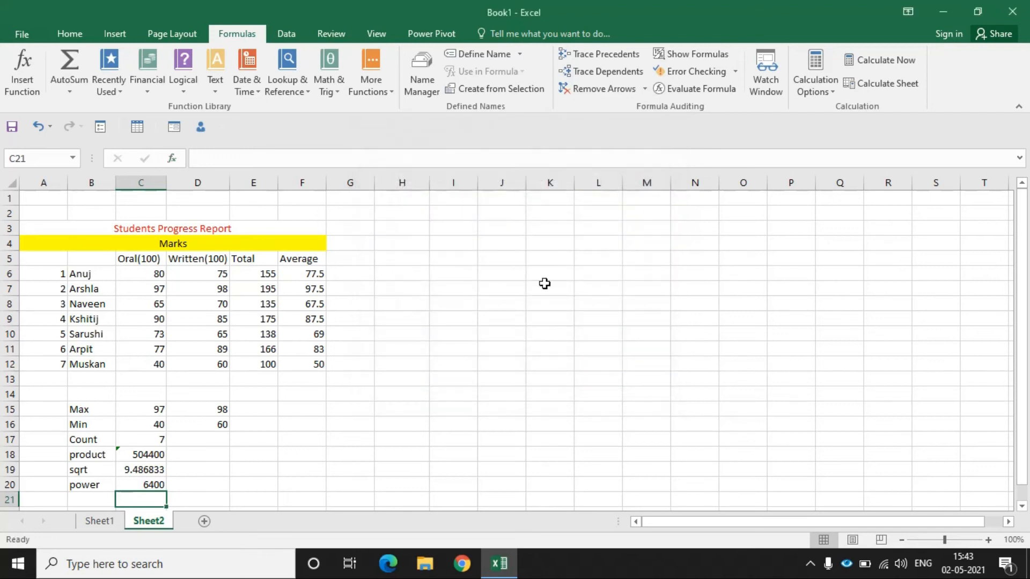
Enter the current date in J5 with =TODAY() and clear the cell again
left_click(512, 259)
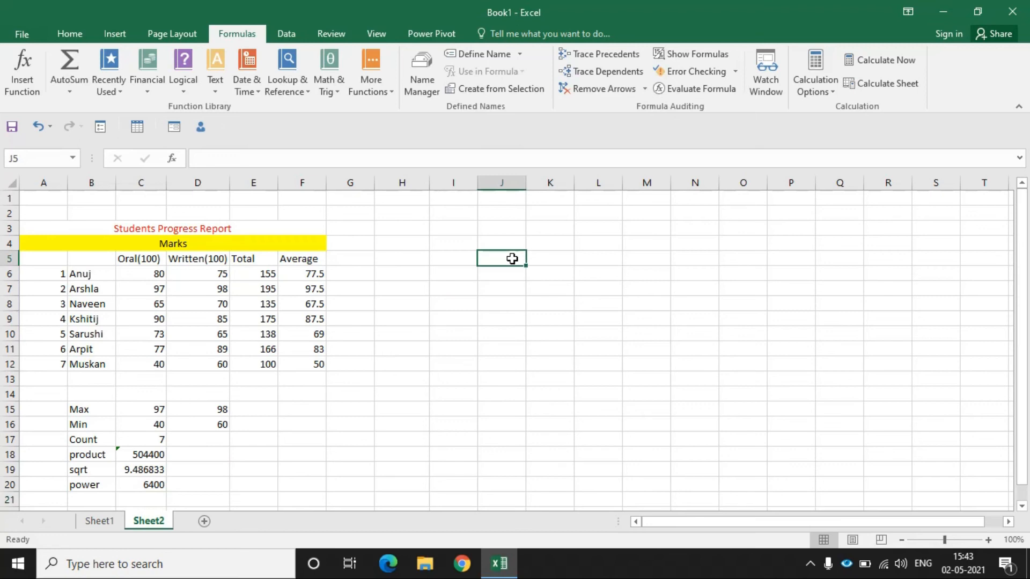
type("=tod")
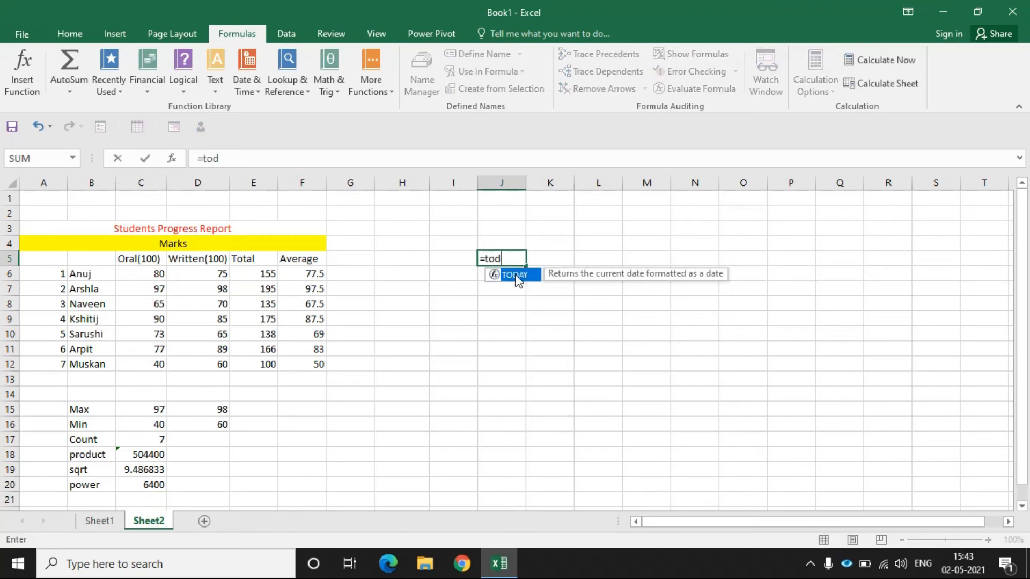
double_click(516, 276)
key("Return")
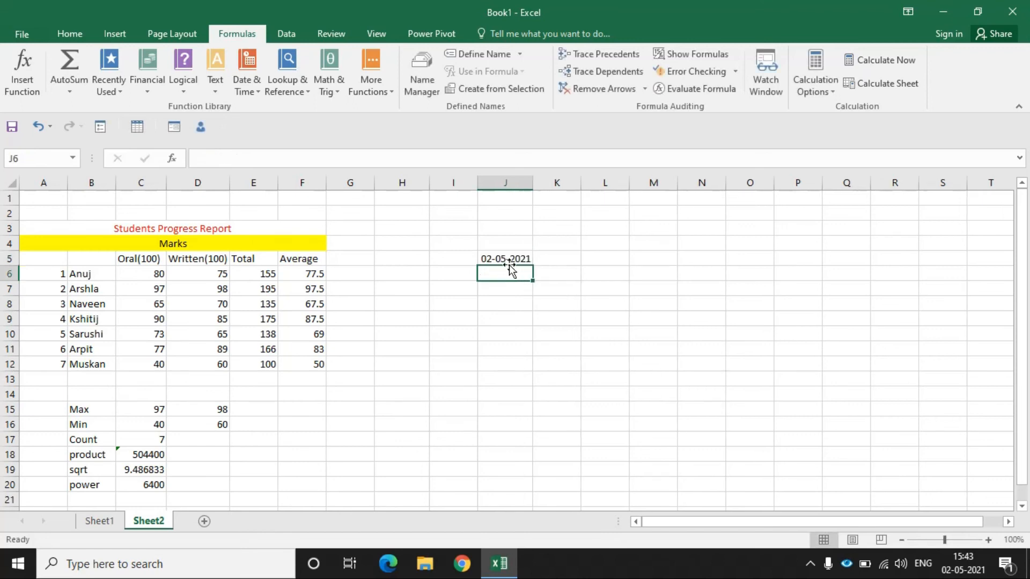
left_click(506, 261)
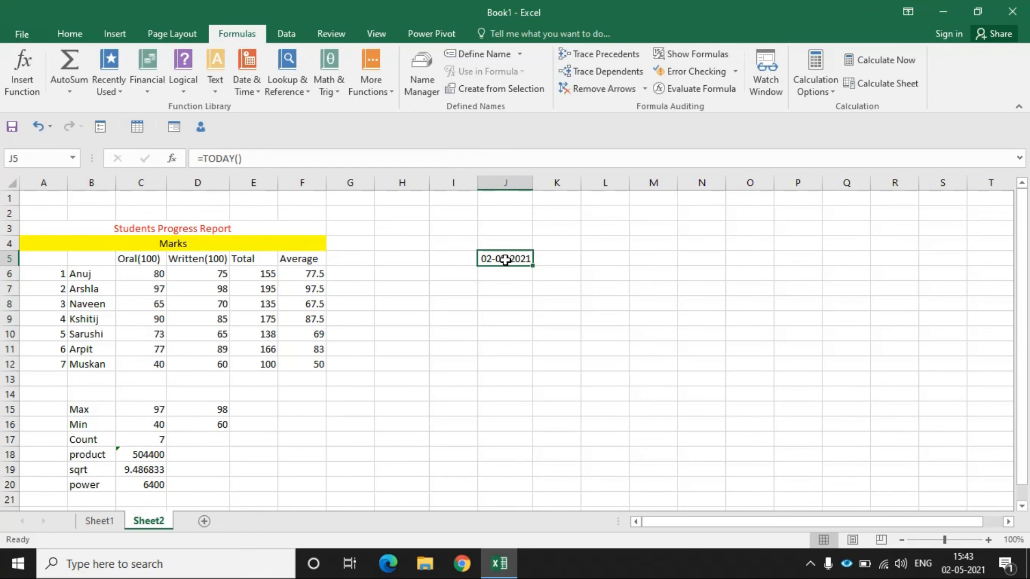
key("Delete")
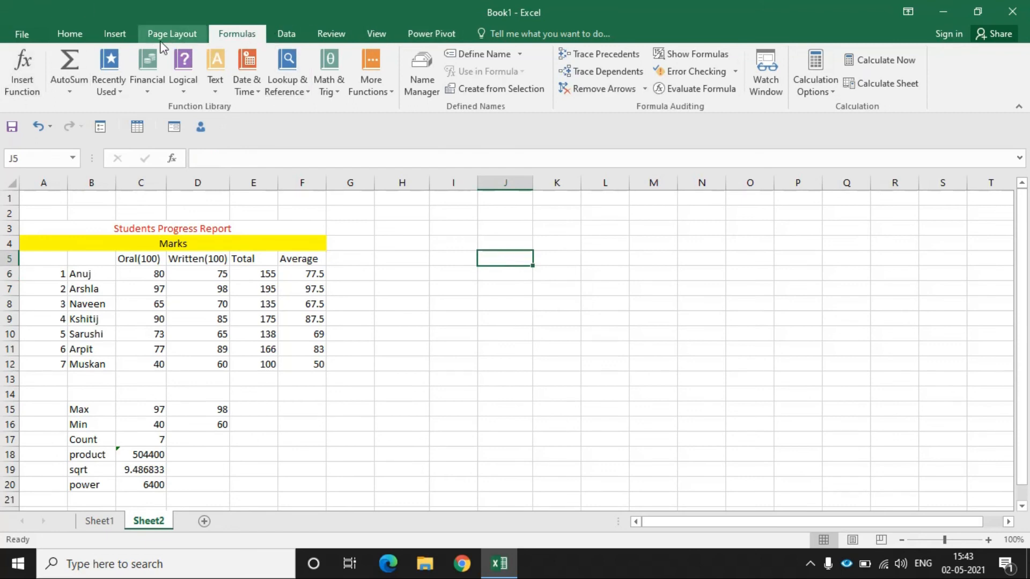
left_click(34, 92)
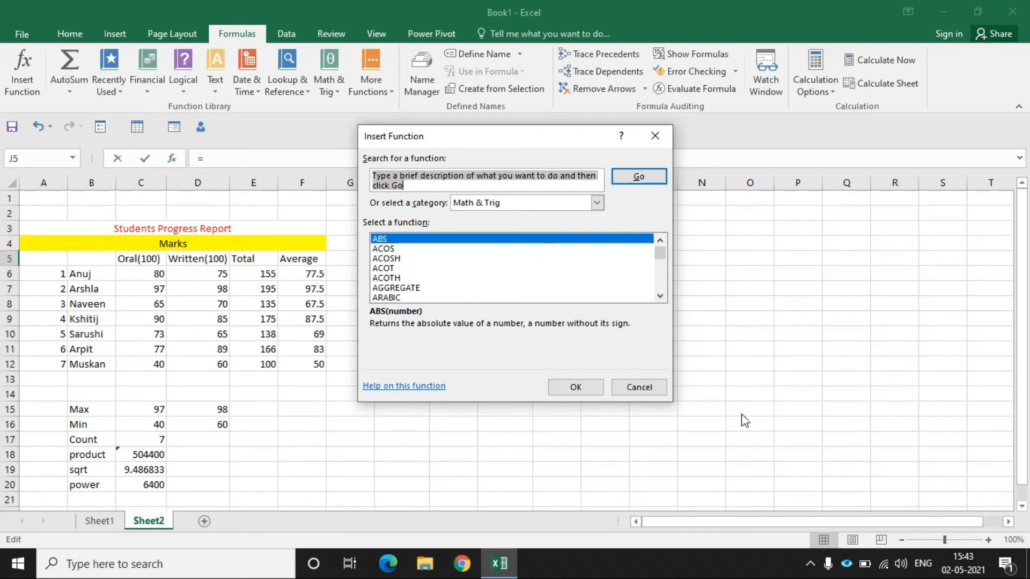
left_click(663, 394)
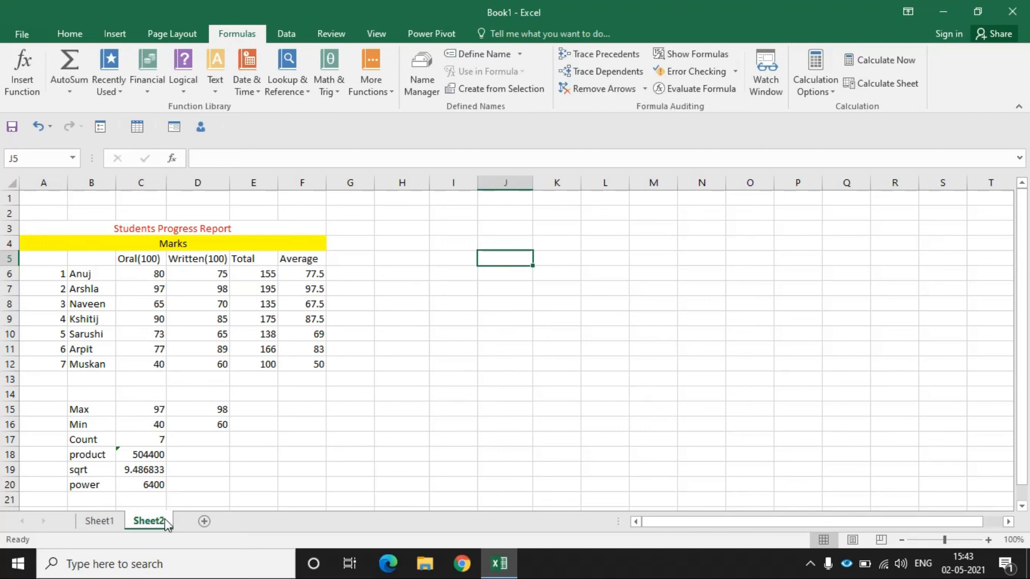
left_click(102, 521)
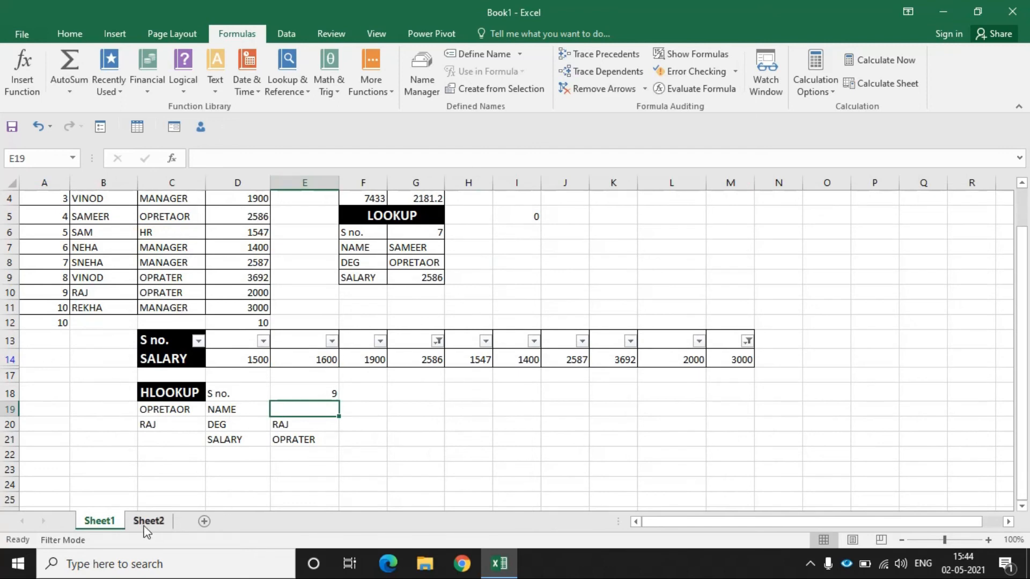
left_click(146, 528)
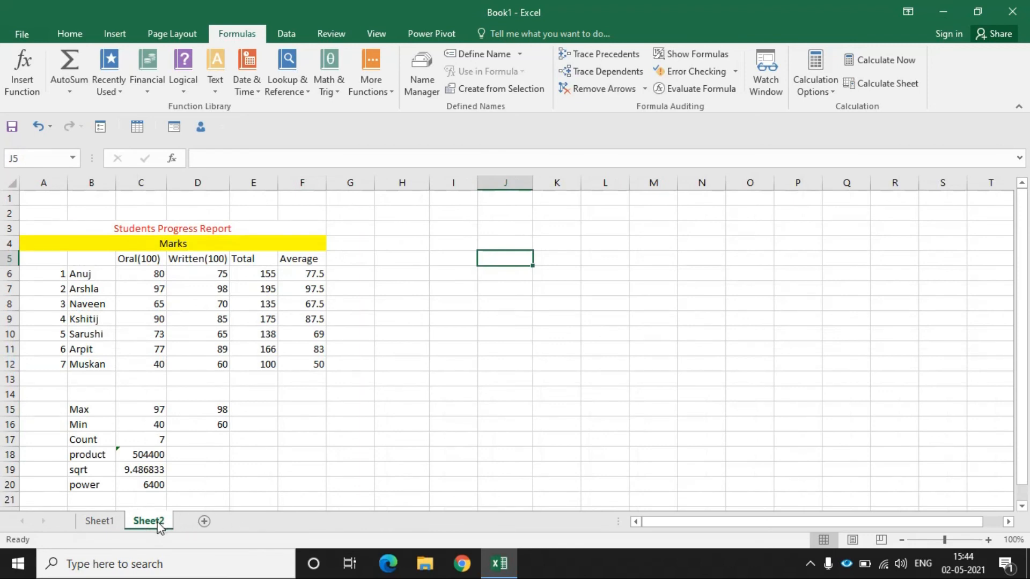
Rename the Sheet2 worksheet as class
right_click(151, 531)
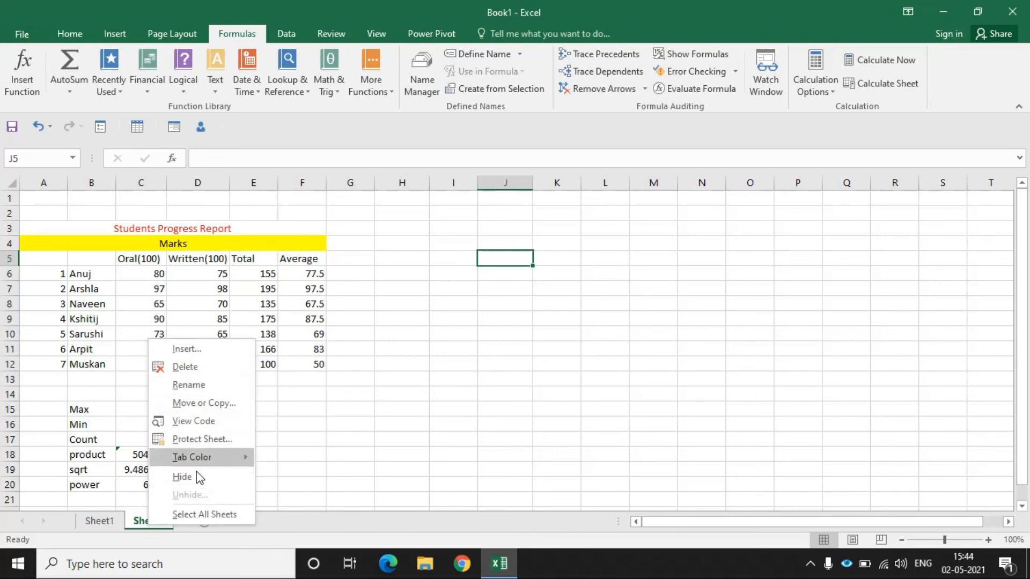
left_click(189, 385)
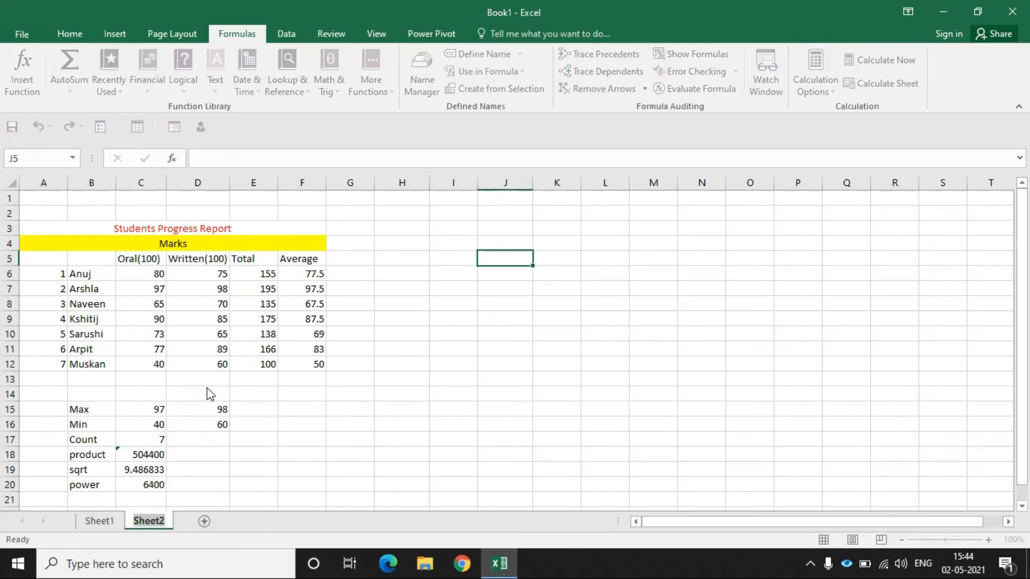
type("class")
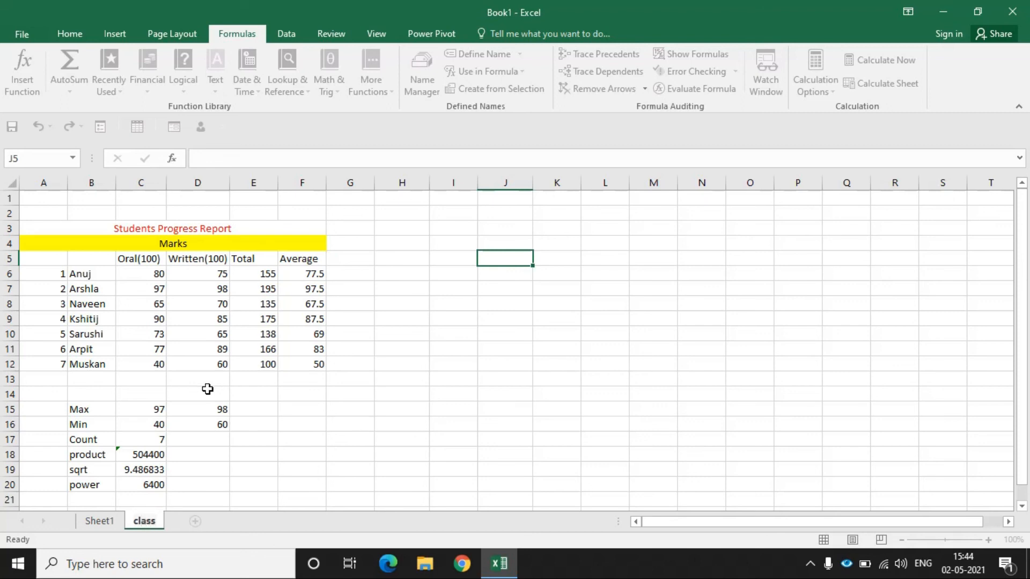
left_click(282, 412)
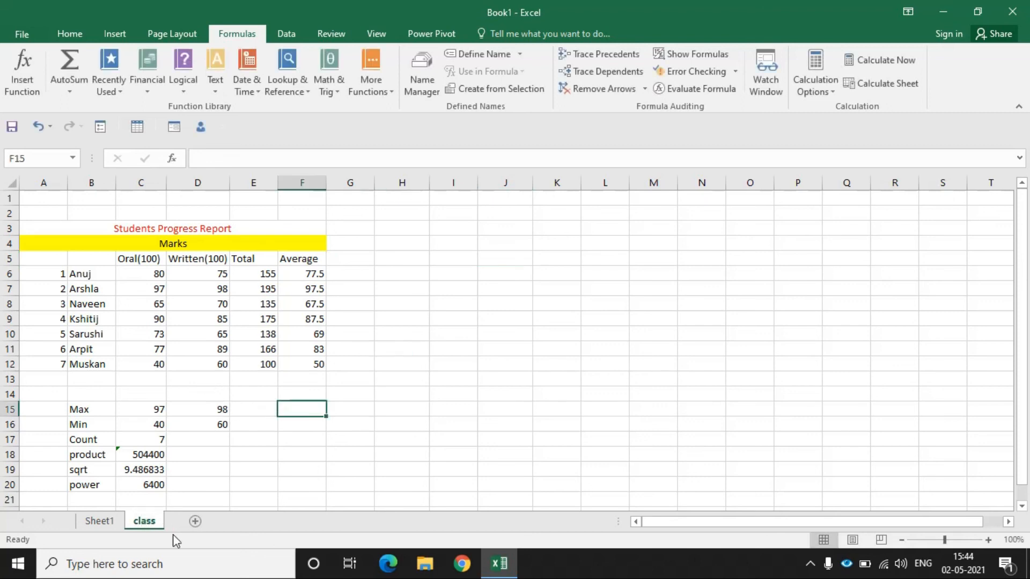
right_click(145, 527)
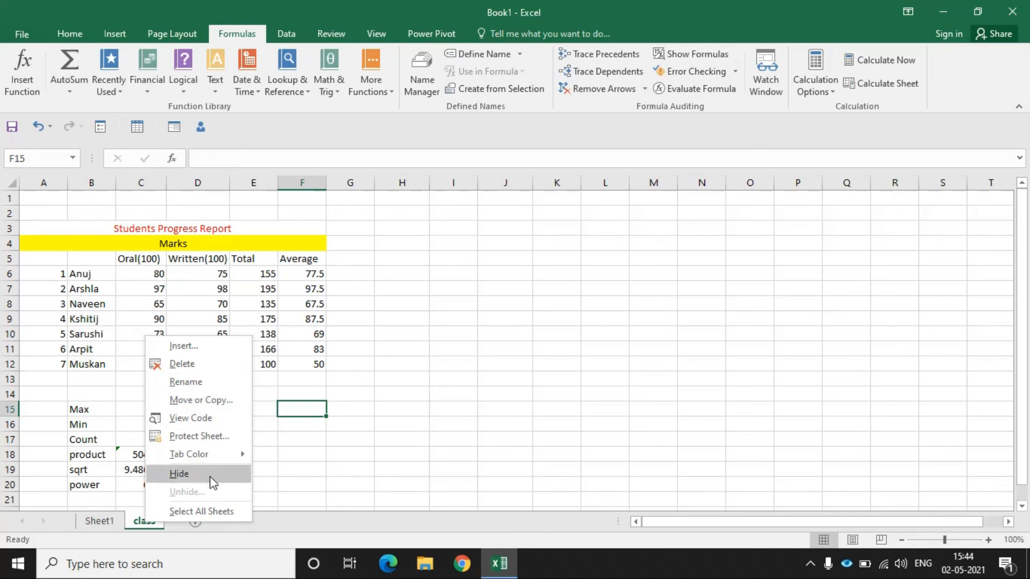
left_click(363, 420)
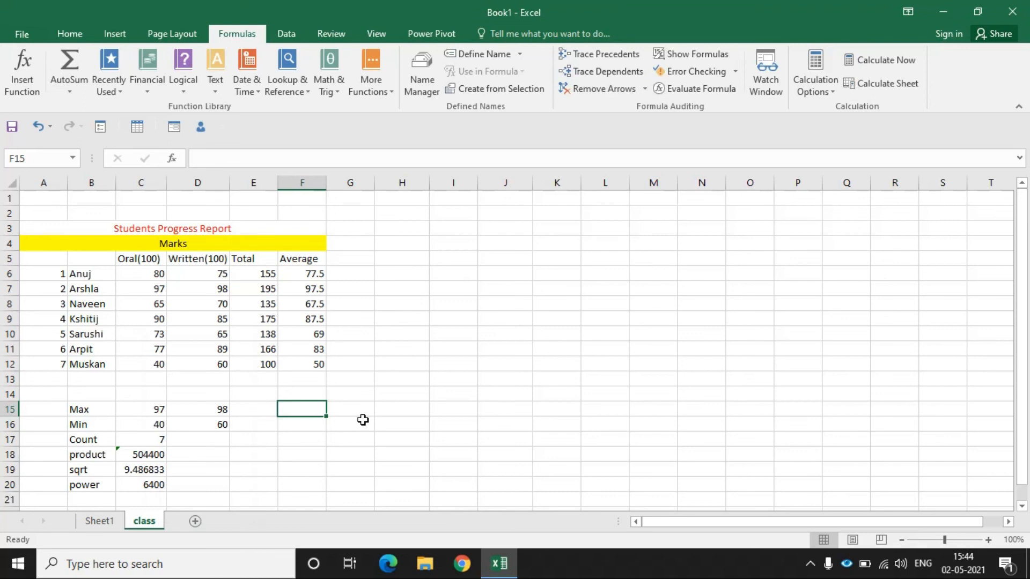